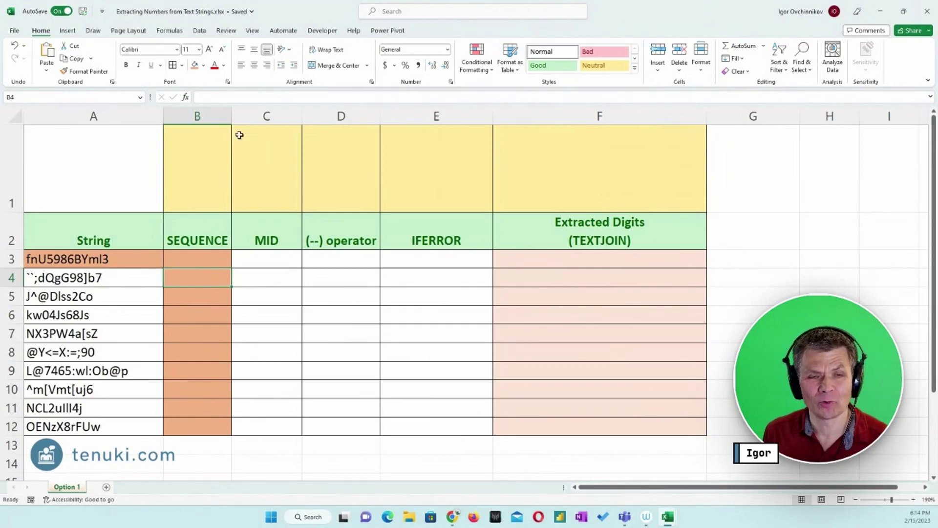
Review the ten text strings in A3:A12 and widen the SEQUENCE column B slightly
drag(101, 259, 104, 424)
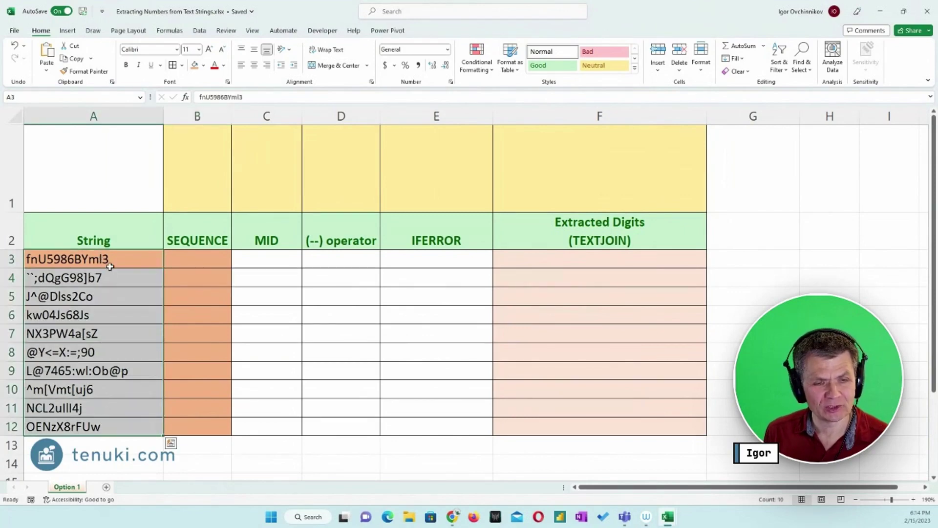
click(189, 260)
drag(231, 117, 243, 117)
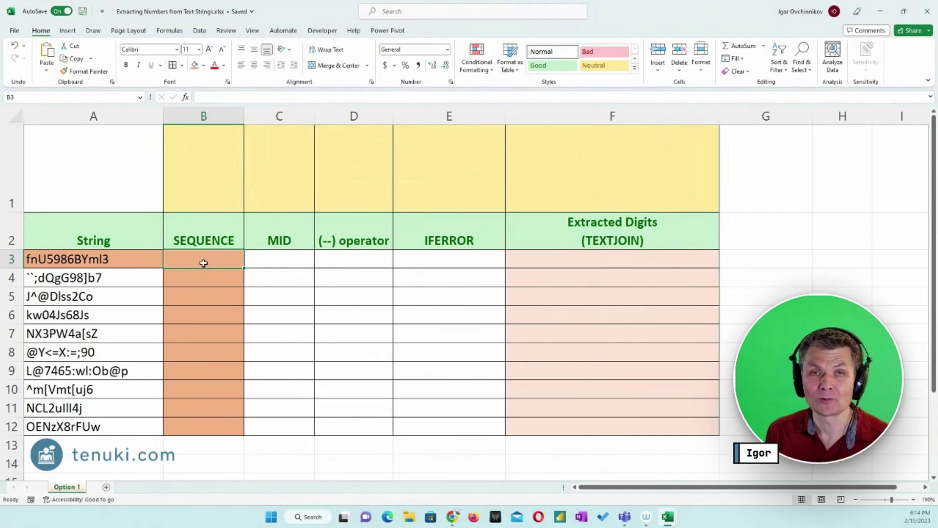
Enter =SEQUENCE(5) in B3 as a first test
text(=se)
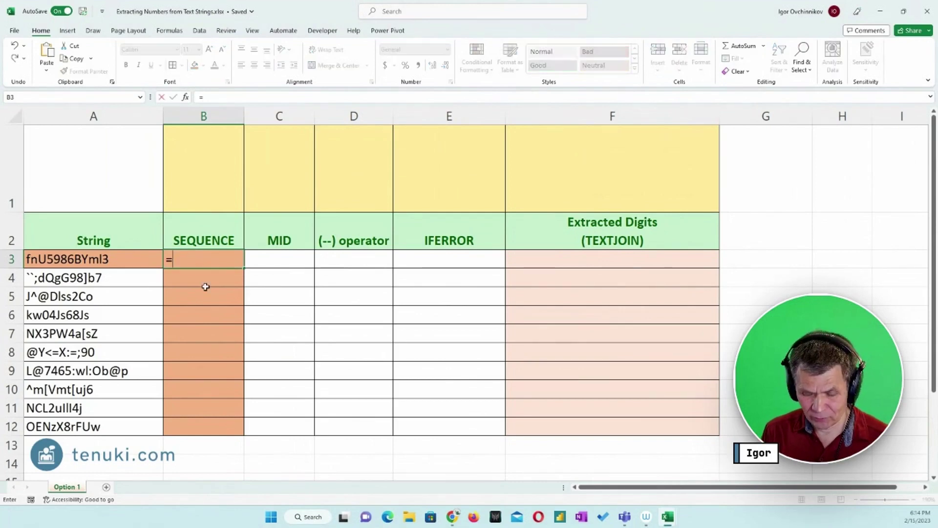
key(Down)
key(Down)
key(Down)
key(Down)
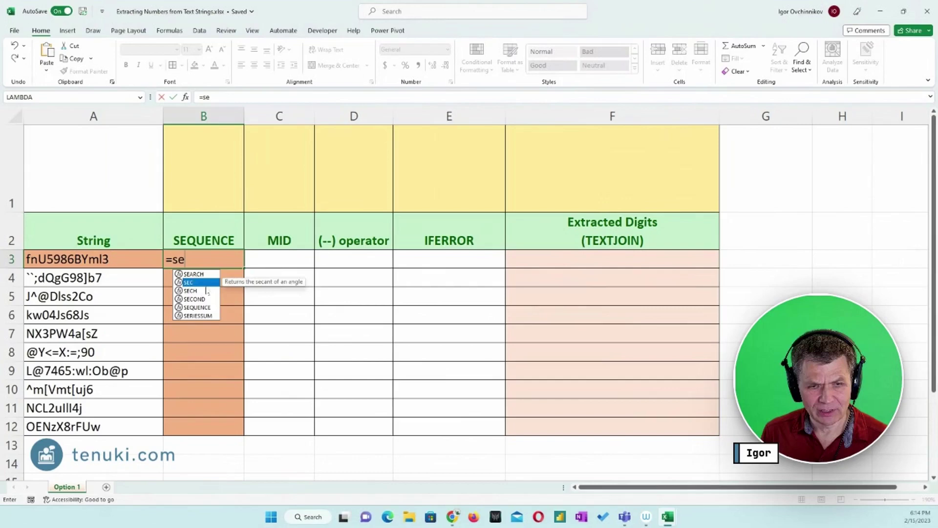
key(Tab)
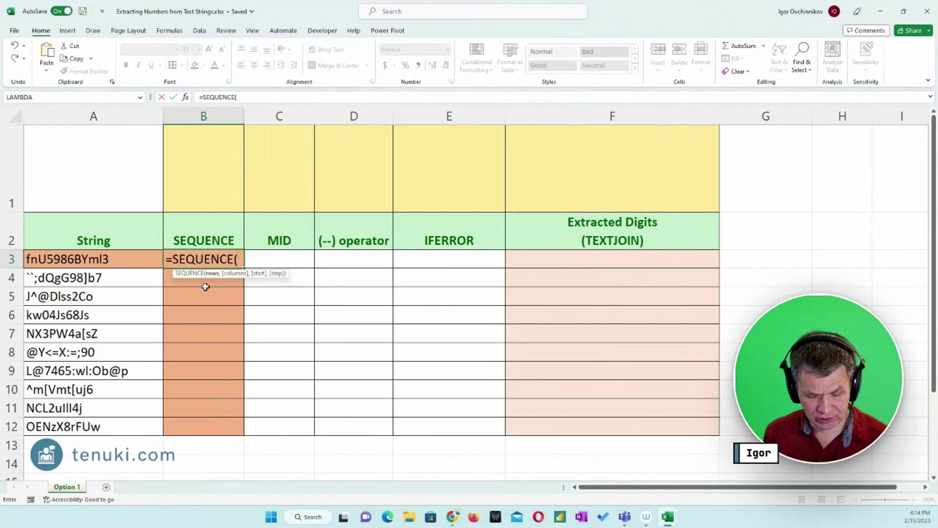
text(5)
key(Return)
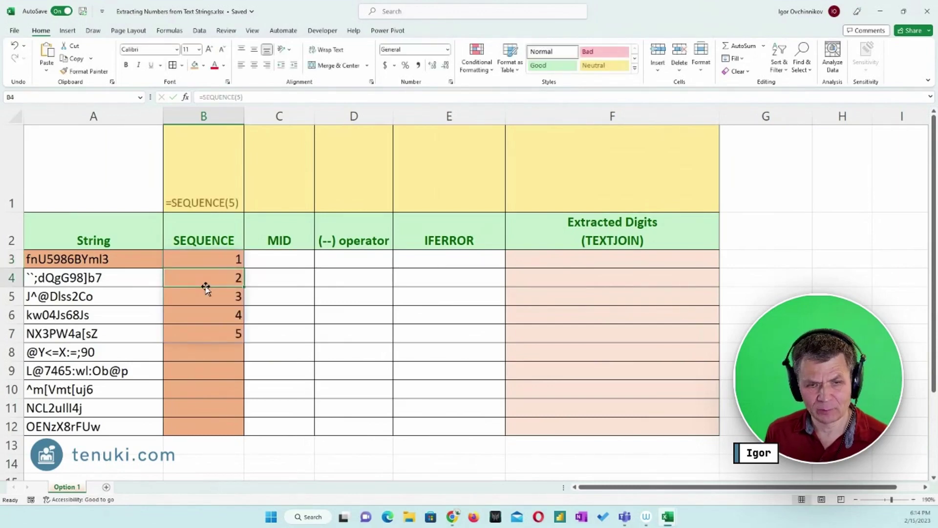
Change B3 to =SEQUENCE(LEN(A3)), accepting Excel's formula correction, so it spills 1 through 12
double_click(216, 260)
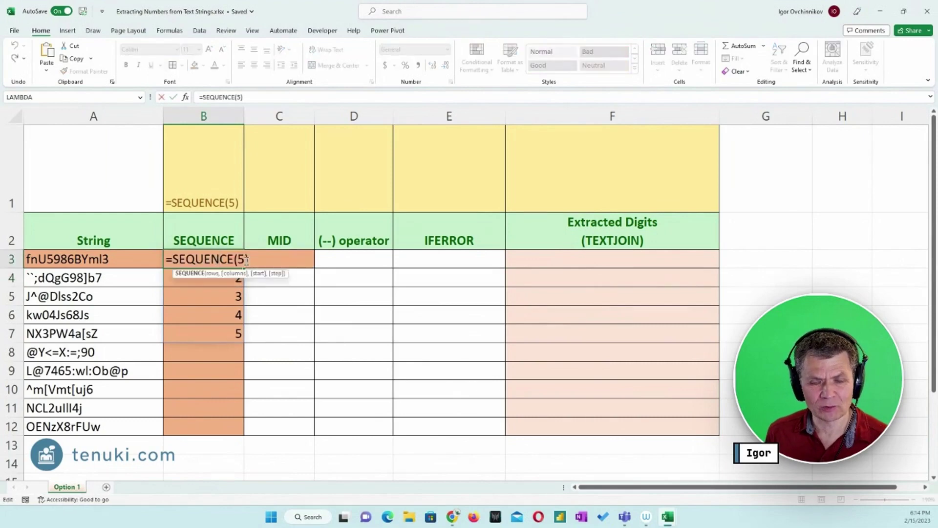
click(246, 260)
key(BackSpace)
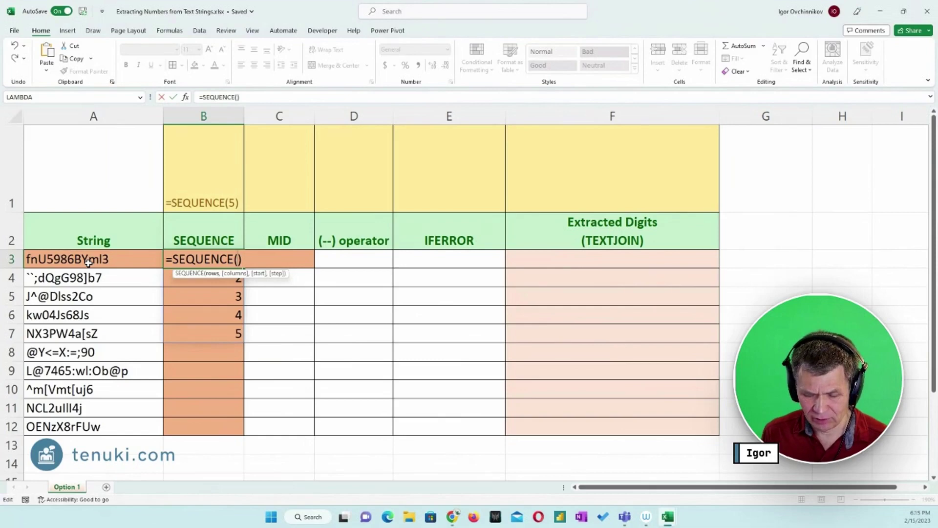
text(len()
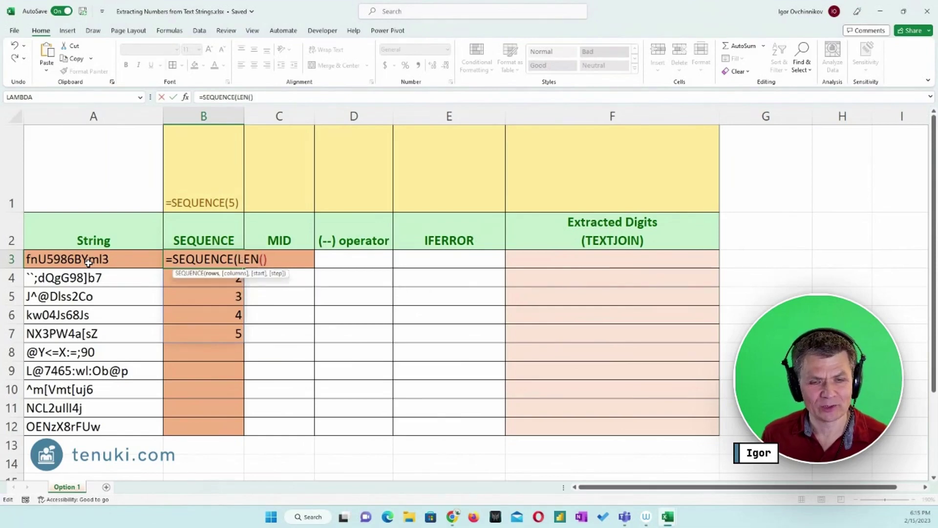
click(88, 262)
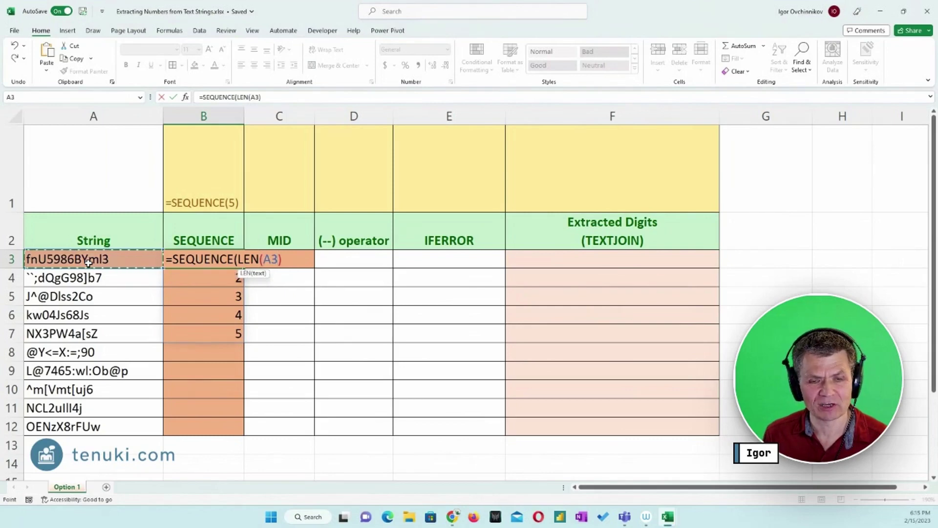
key(Return)
click(451, 293)
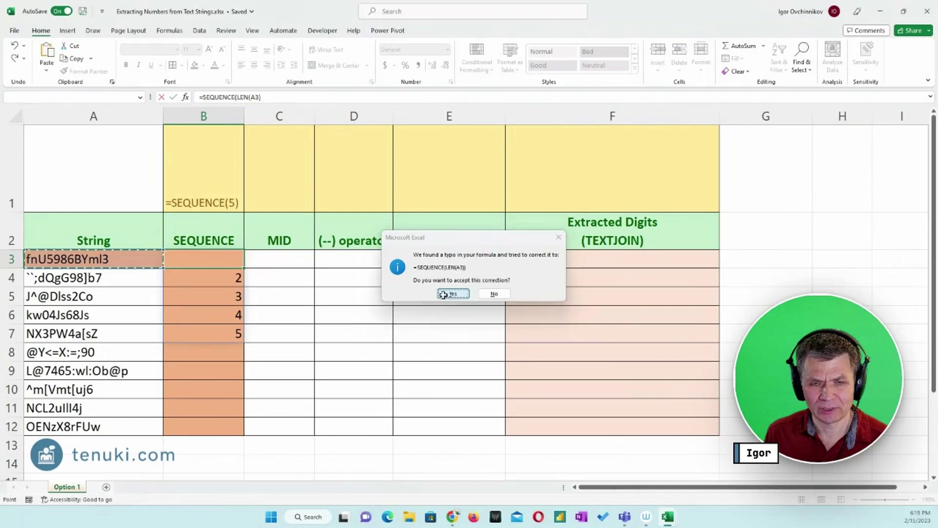
click(140, 261)
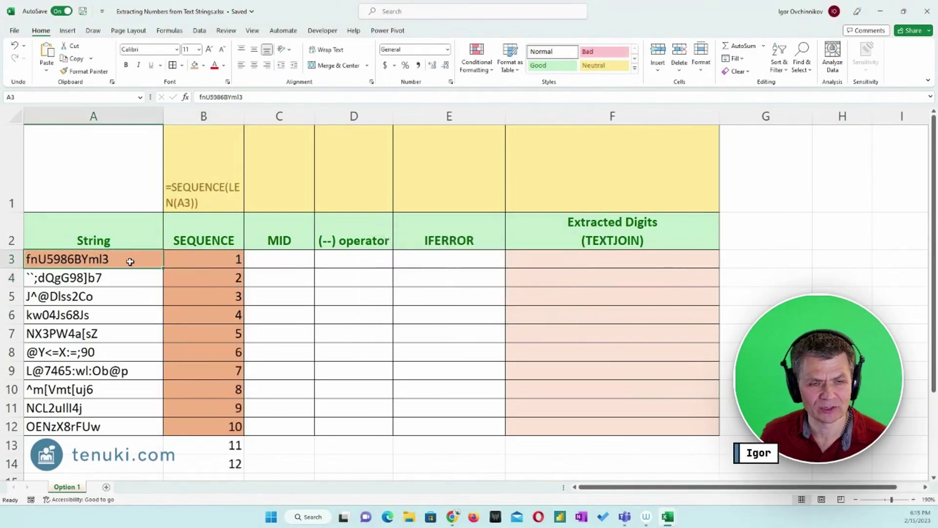
Delete 'Ym' from A3 so the string reads fnU5986Bl3
double_click(114, 264)
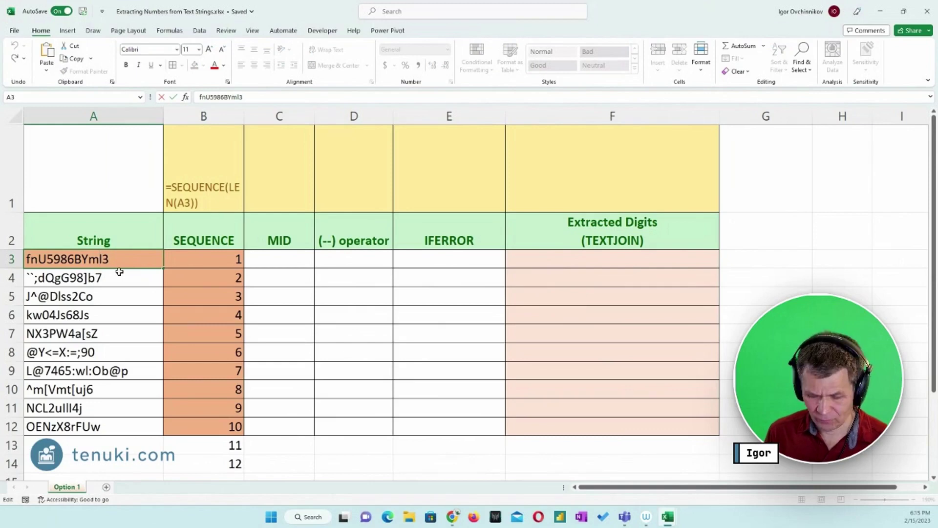
key(BackSpace)
key(BackSpace)
key(Return)
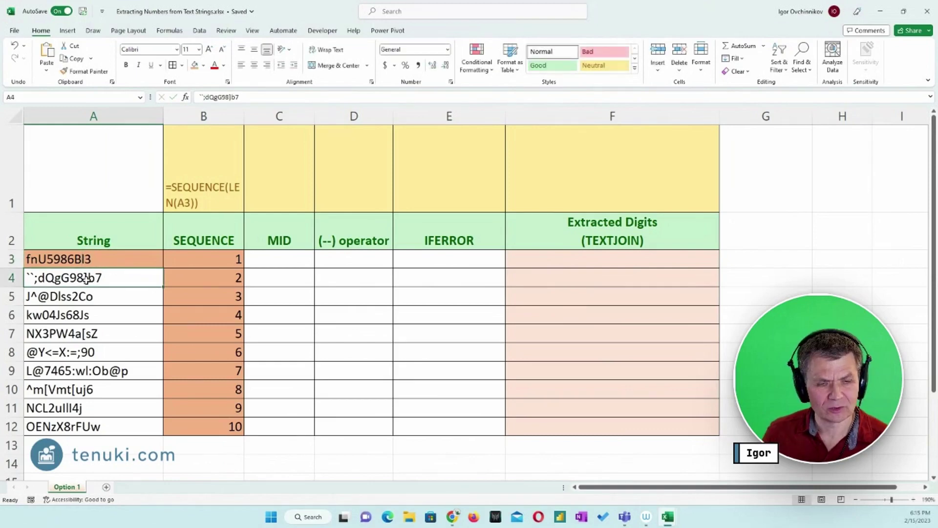
click(81, 264)
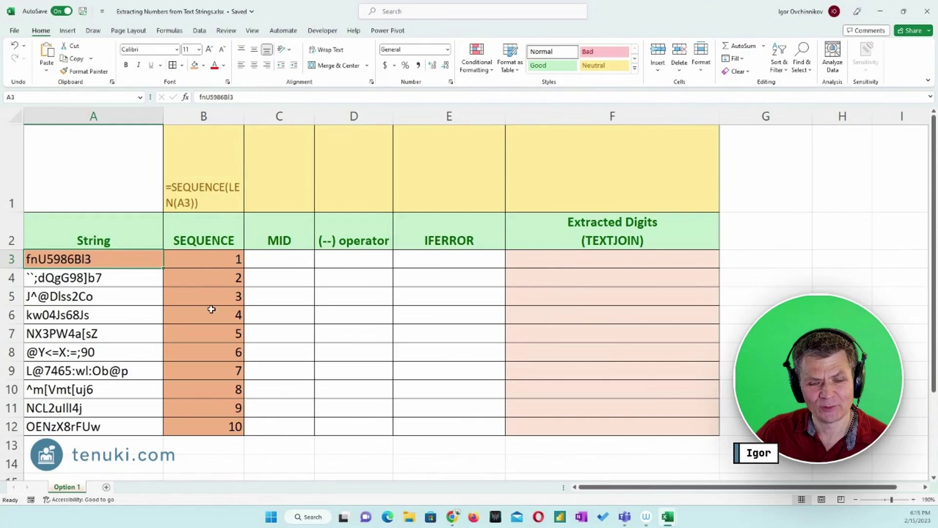
Check the =SEQUENCE(LEN(A3)) formula in B3 without changing it, then select C3
double_click(209, 259)
key(Escape)
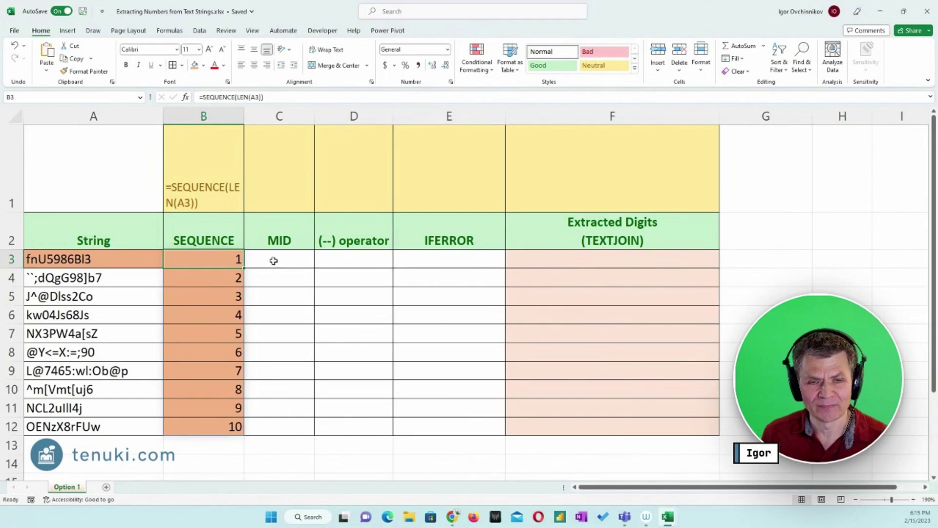
click(273, 260)
click(220, 263)
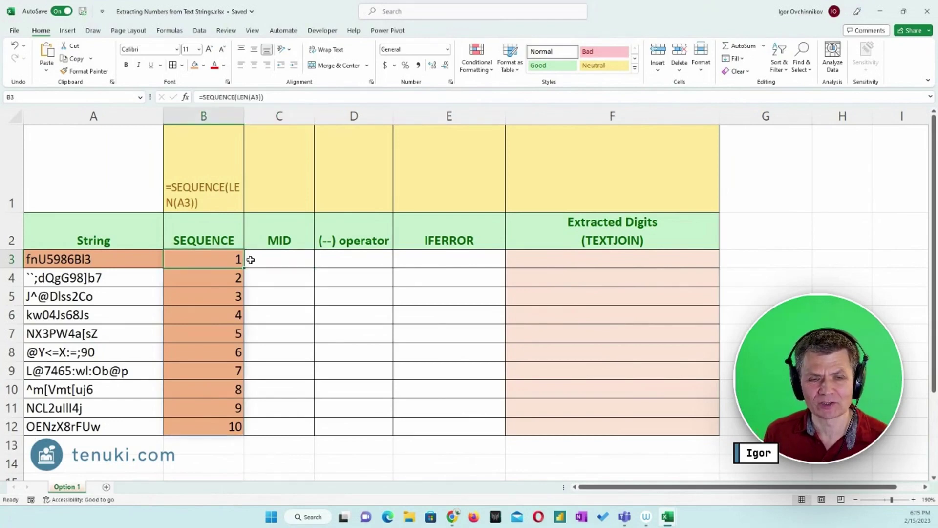
click(272, 262)
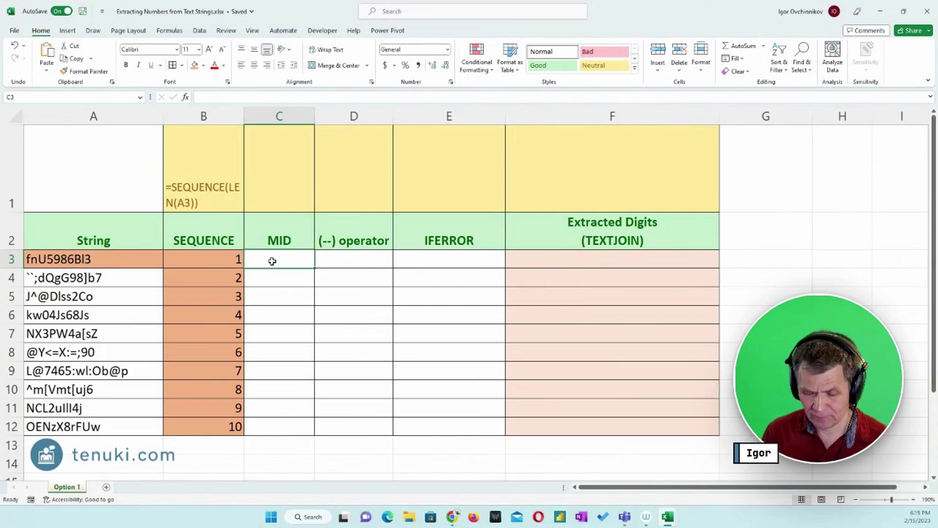
Enter =MID(A3,B3#,1) in C3 to spill the characters f, n, U, 5, 9, 8, 6, B, l, 3
text(=mid)
key(Tab)
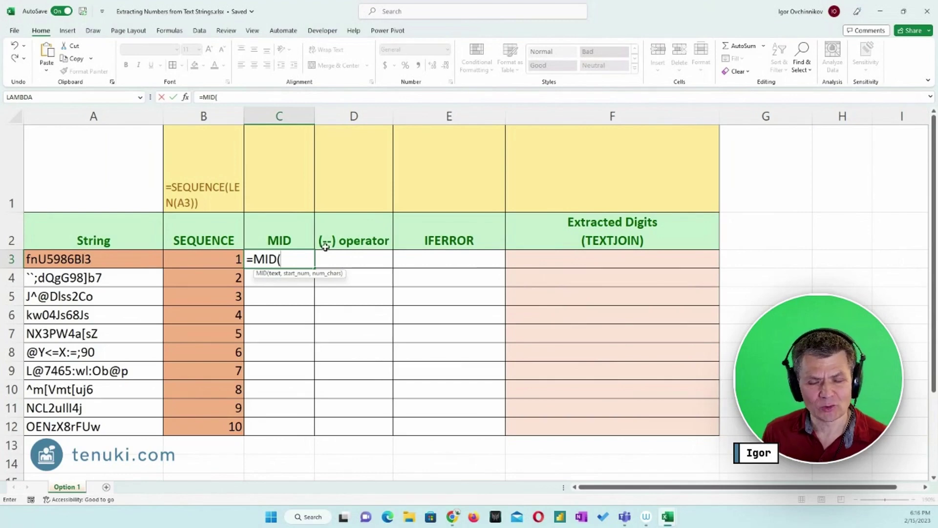
click(131, 259)
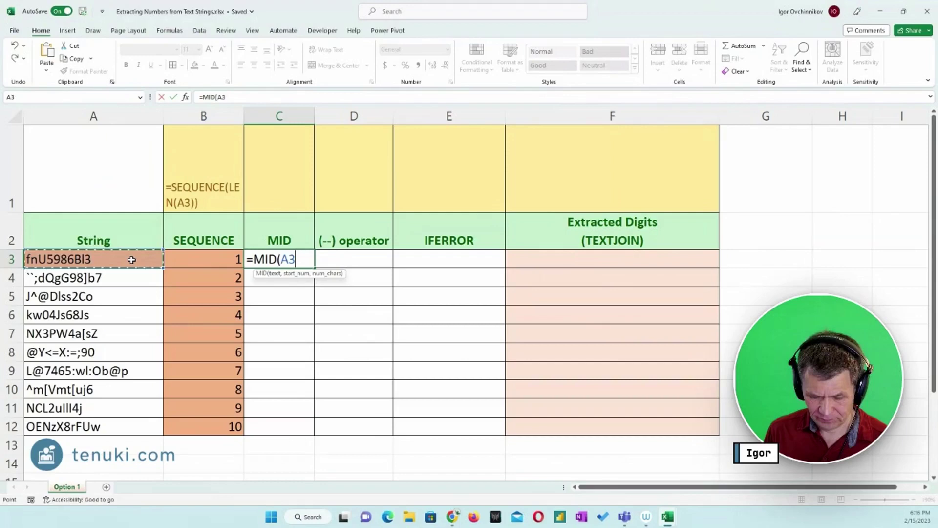
text(,)
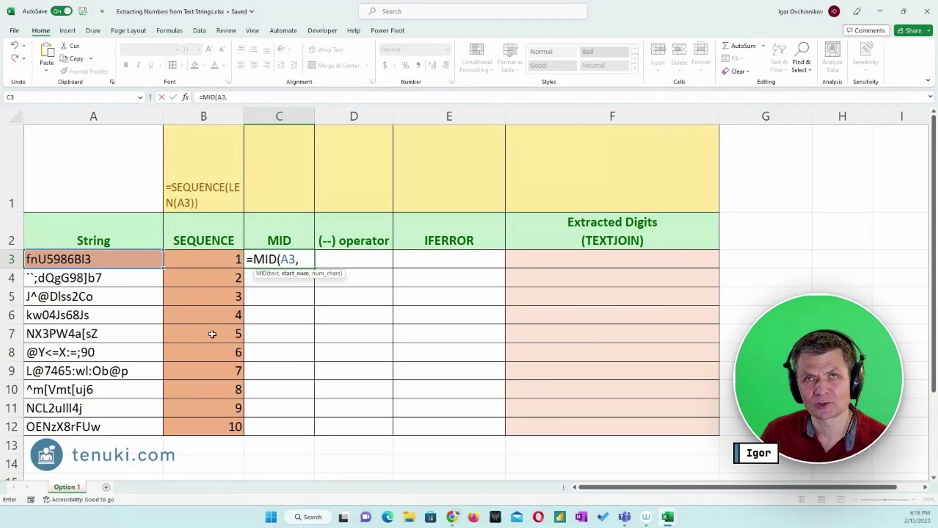
click(209, 260)
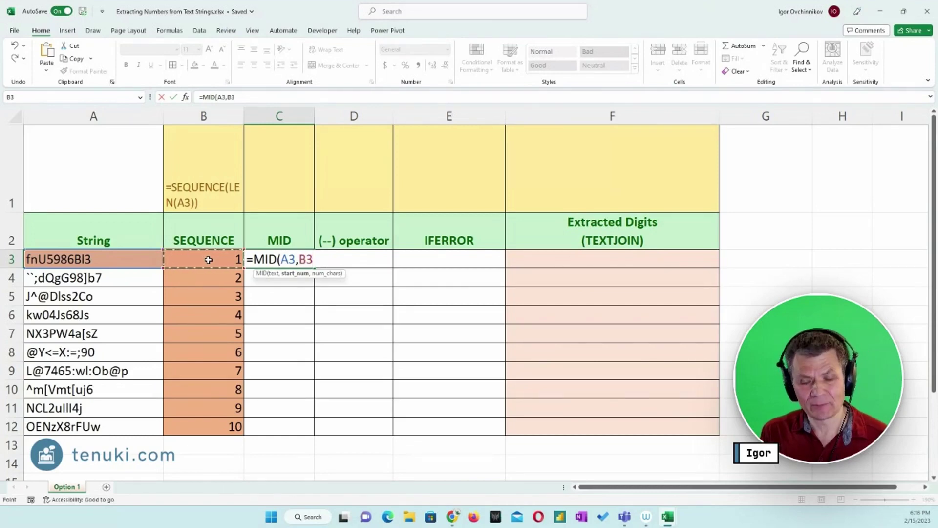
text(#,)
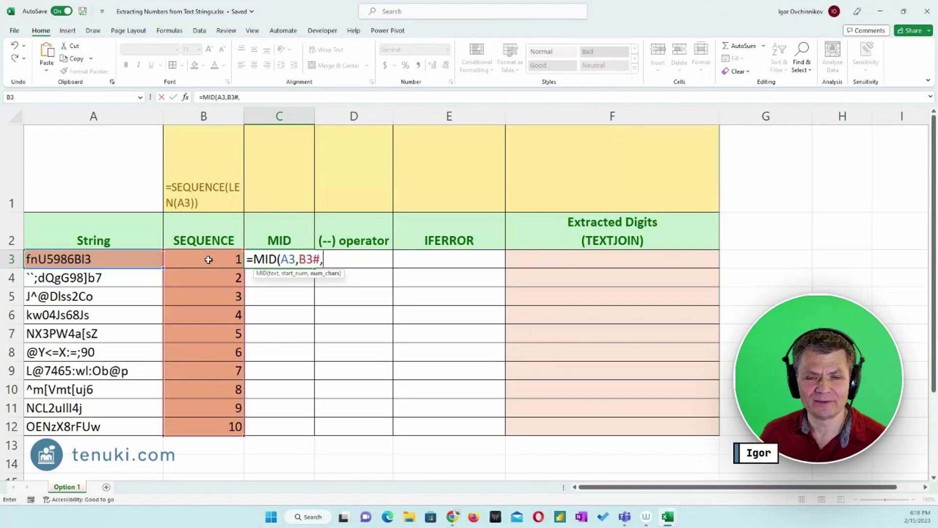
text(1)
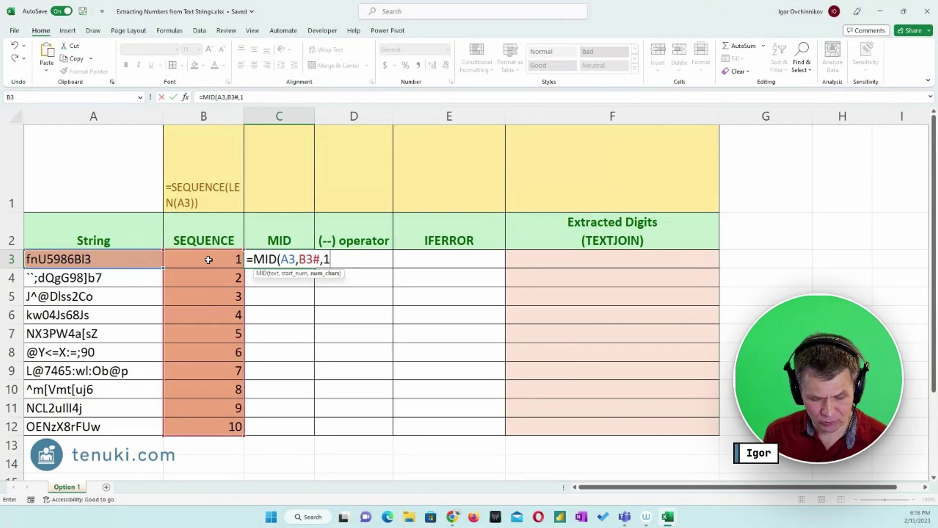
text())
key(Return)
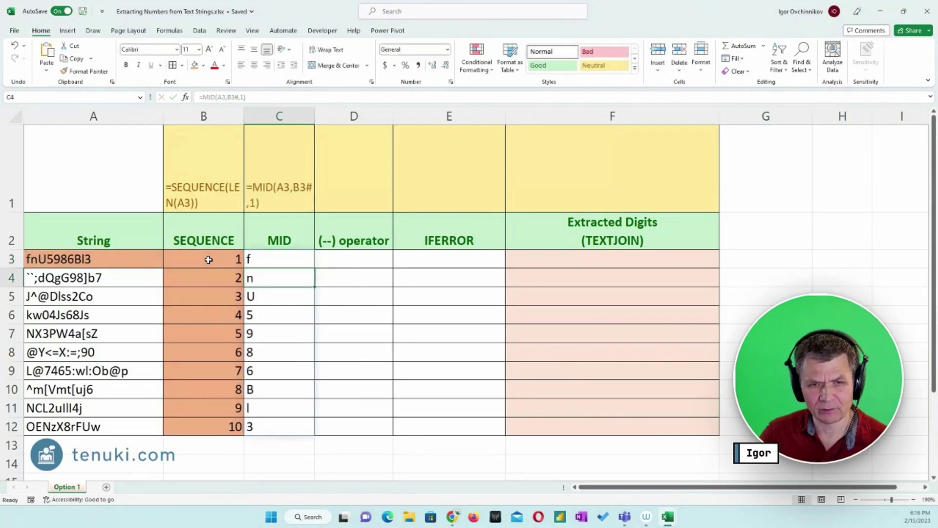
click(57, 255)
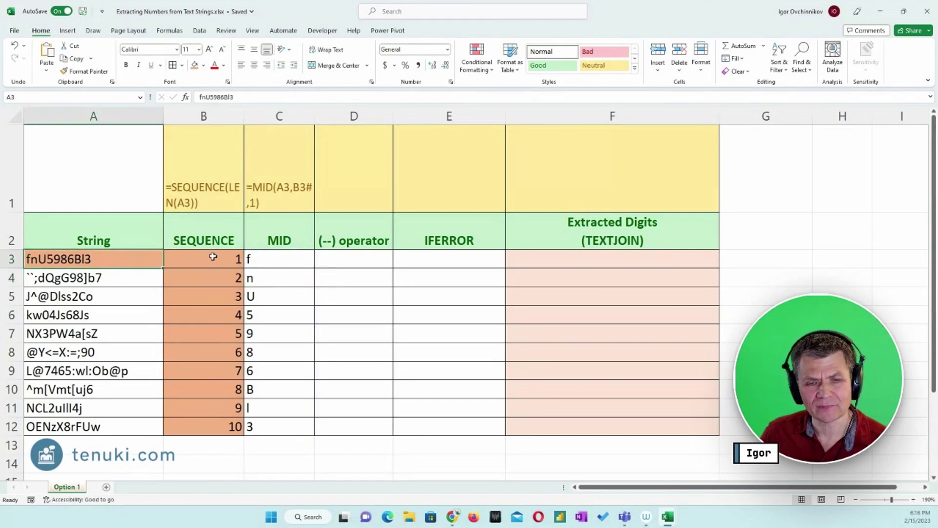
Inspect the MID formula in C3 and its spilled characters below
click(283, 264)
click(269, 275)
click(280, 263)
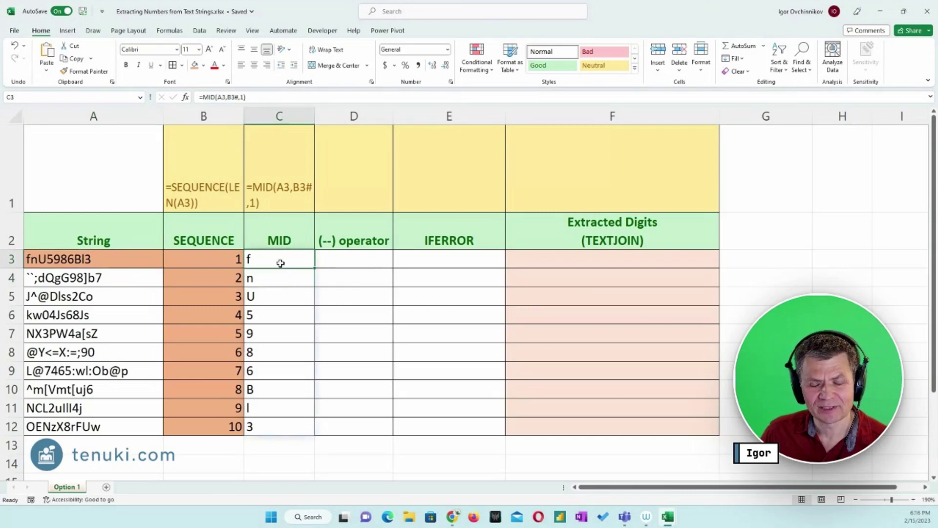
click(285, 282)
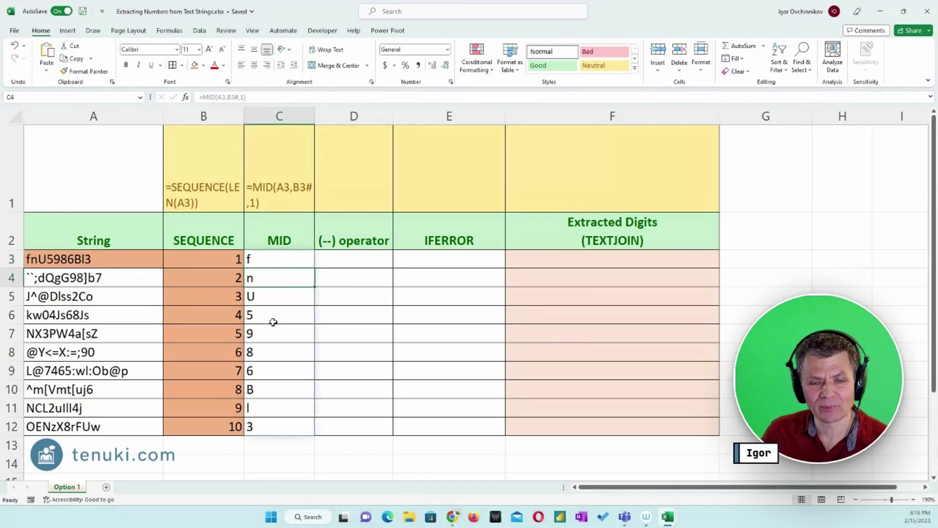
Enter =C3*1 in D3 and fill it down to D12
click(336, 259)
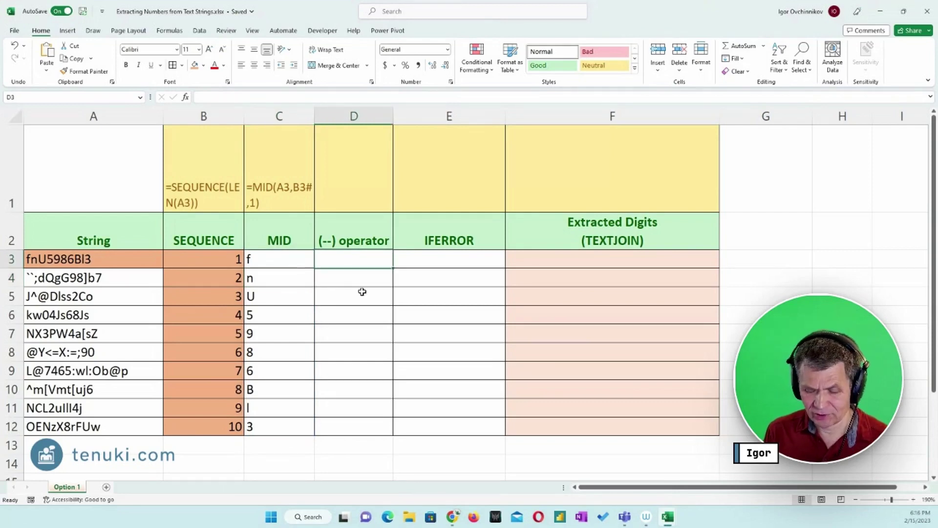
text(=)
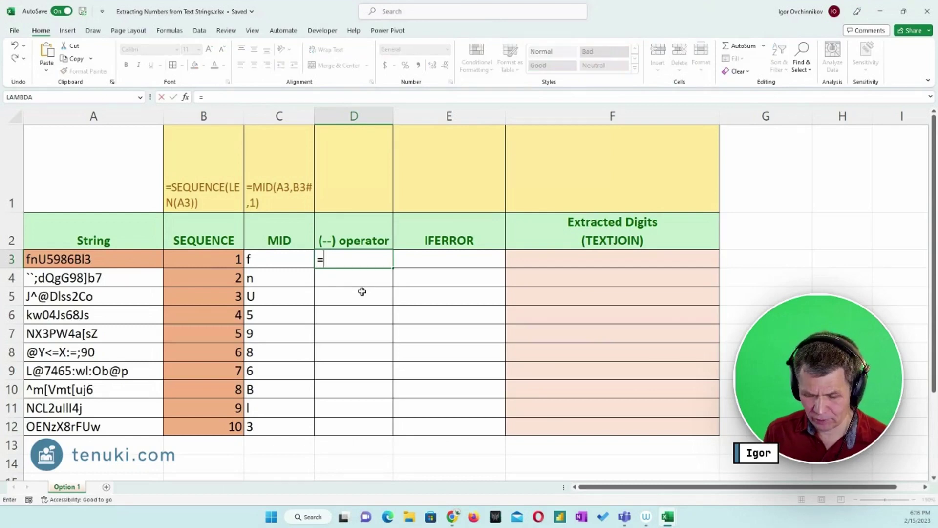
key(Left)
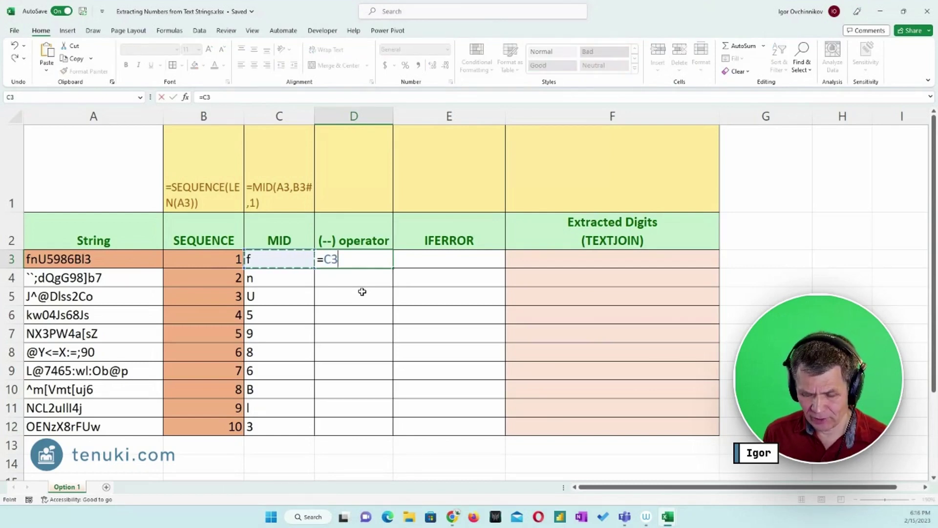
text(*1)
key(Return)
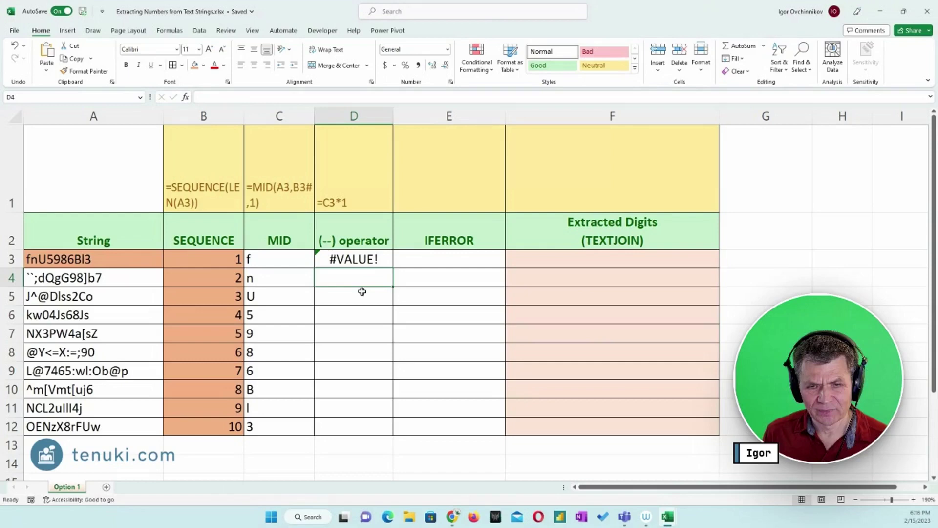
click(363, 267)
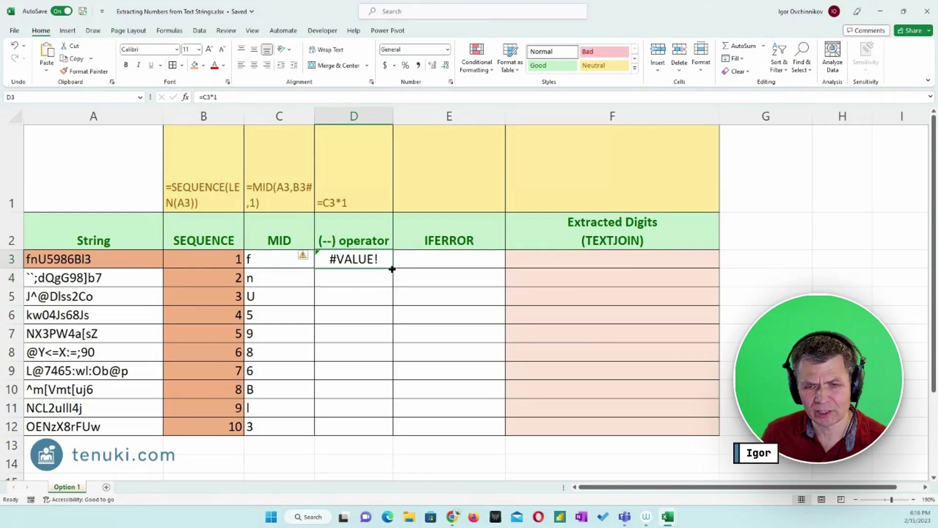
double_click(392, 269)
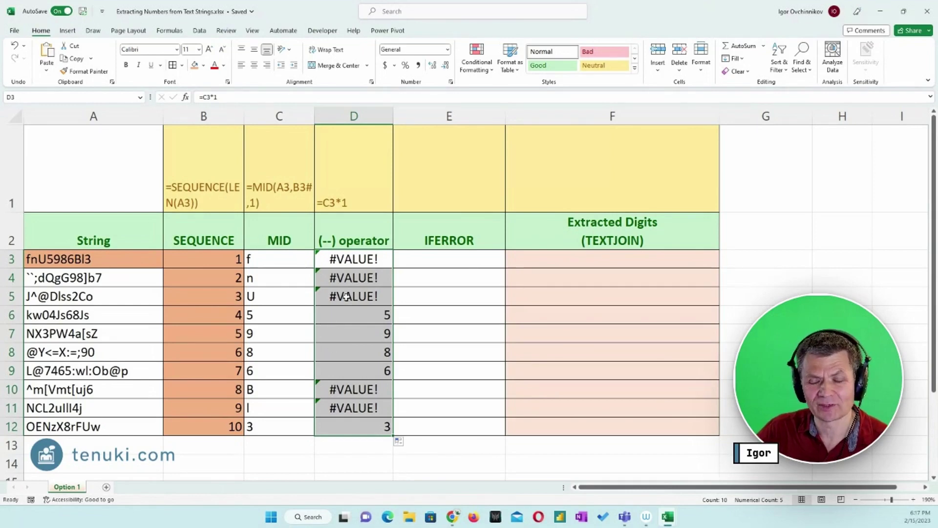
Delete the =C3*1 test and its #VALUE! results from D3:D12
click(357, 259)
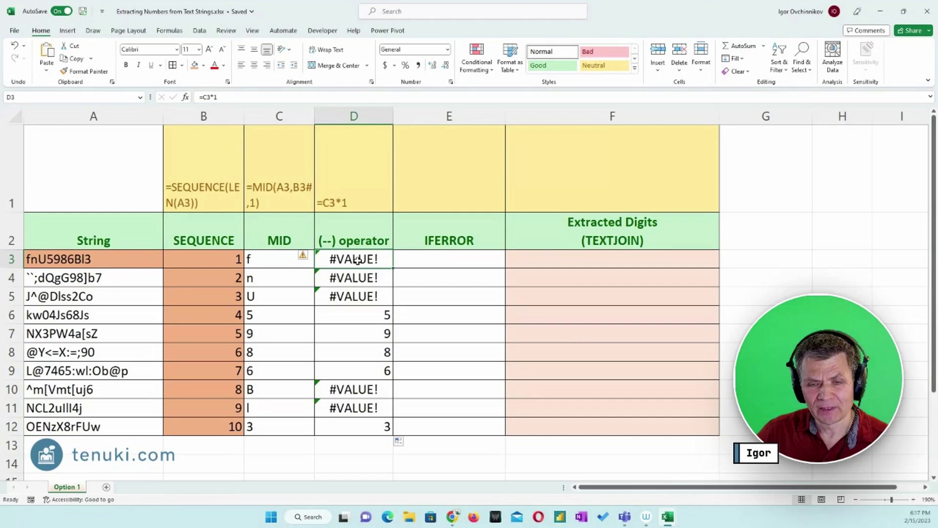
key(Delete)
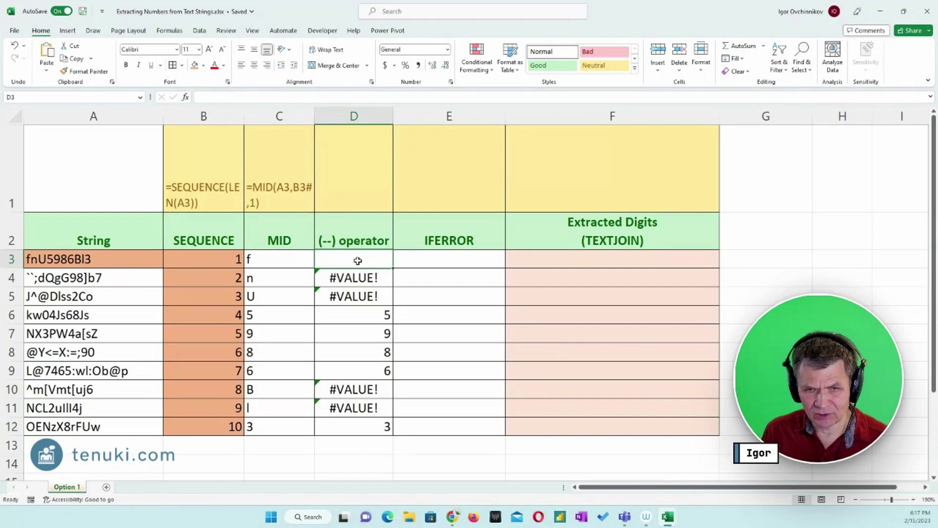
key(shift+Down)
key(shift+Down)
key(shift+Down)
key(shift+Down)
key(shift+Down)
key(shift+Down)
key(shift+Down)
key(shift+Down)
key(shift+Down)
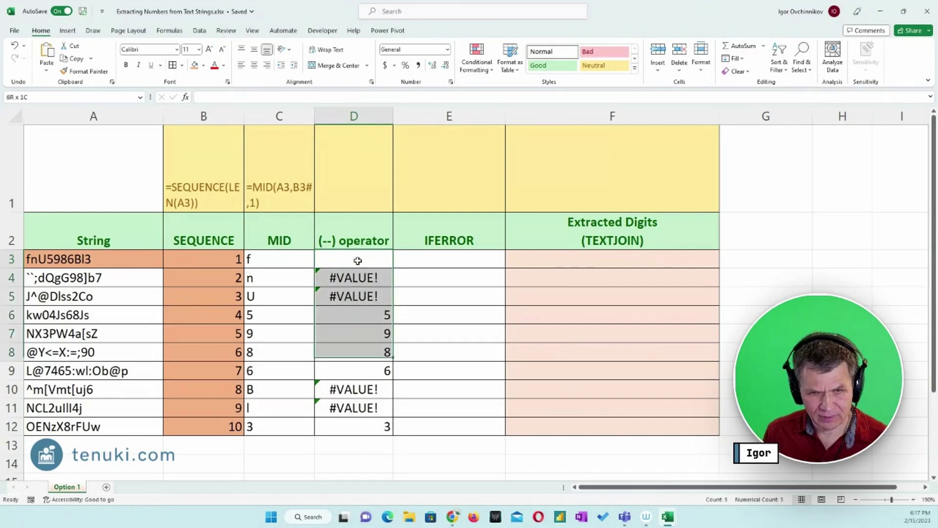
key(Delete)
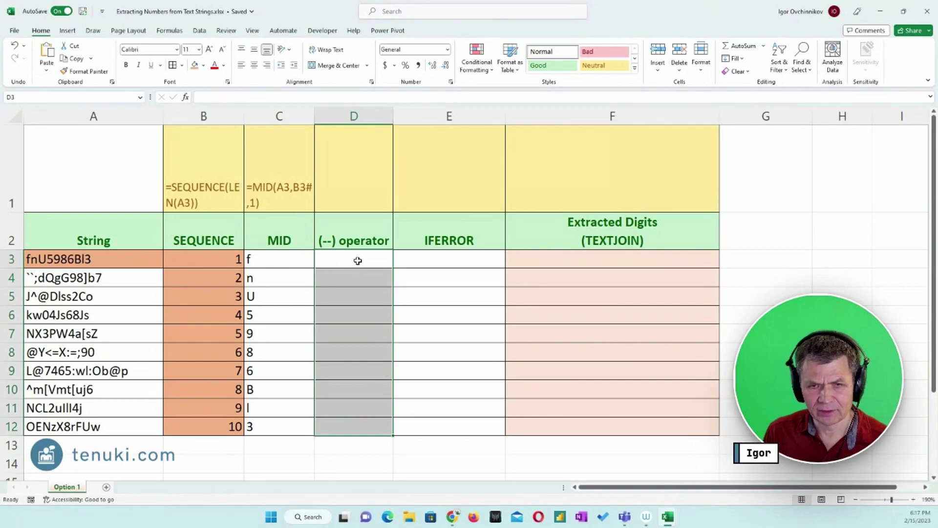
Enter =--C3# in D3 and confirm the digits become real numbers
click(358, 261)
text(=)
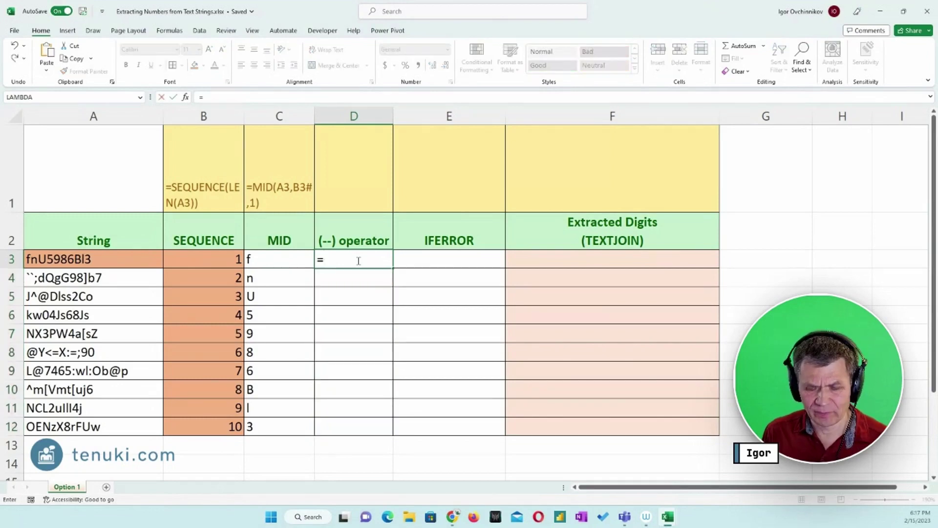
text(--)
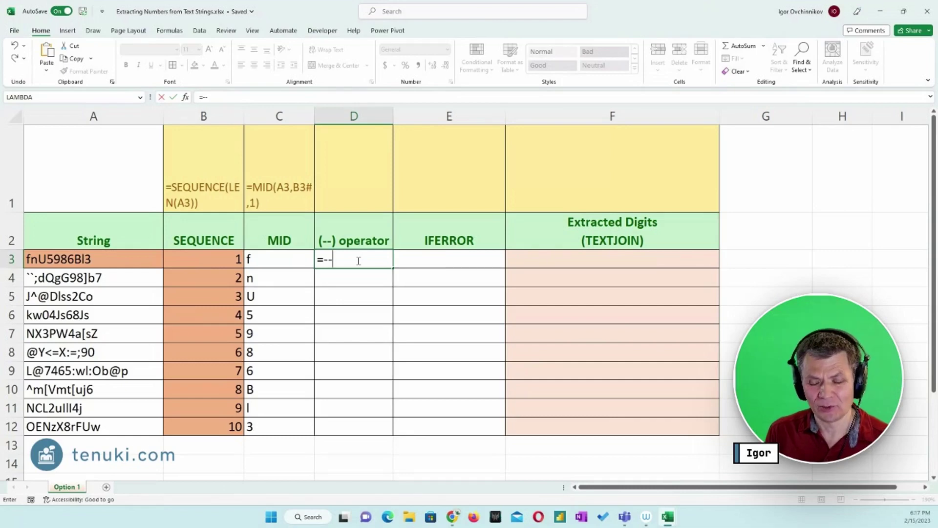
key(Left)
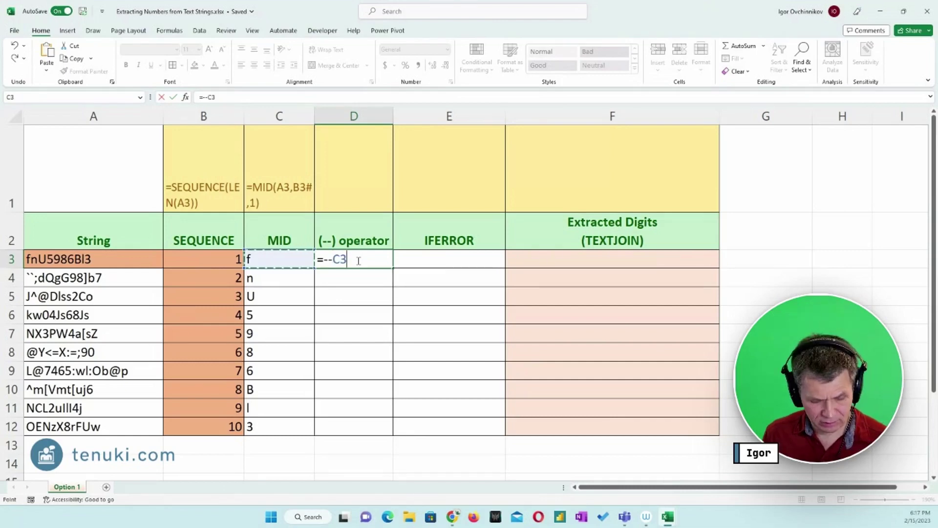
text(#)
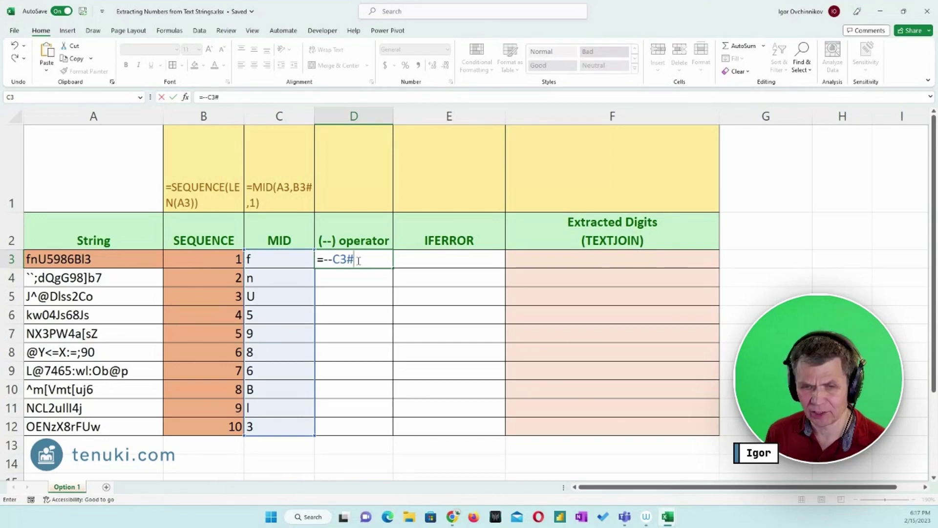
key(Return)
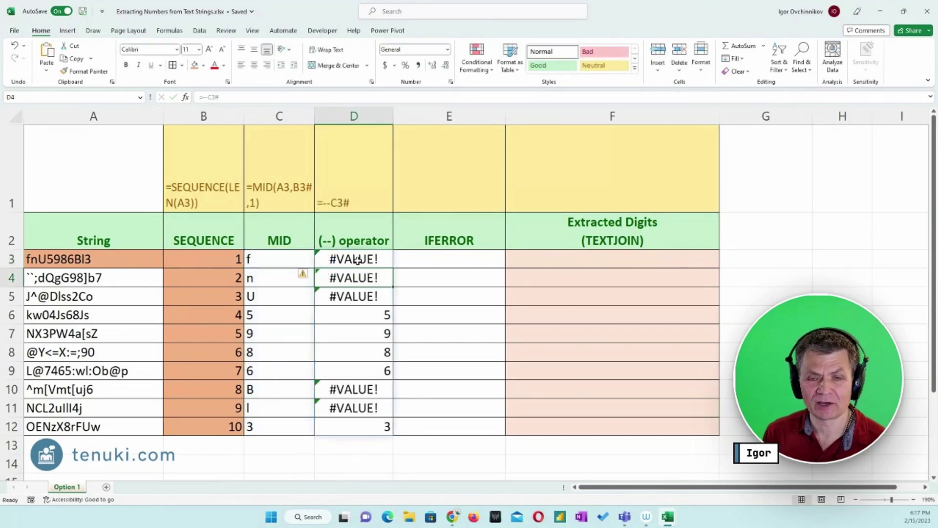
click(344, 203)
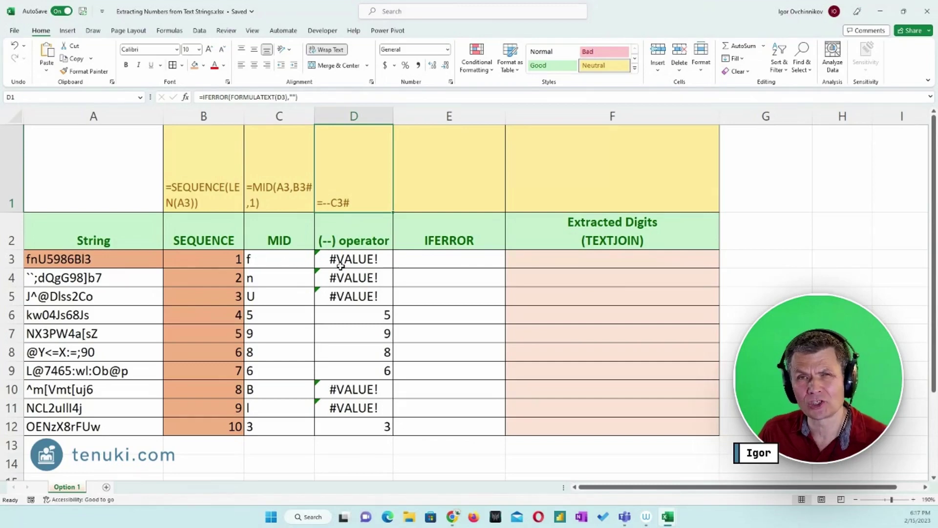
drag(354, 313, 360, 368)
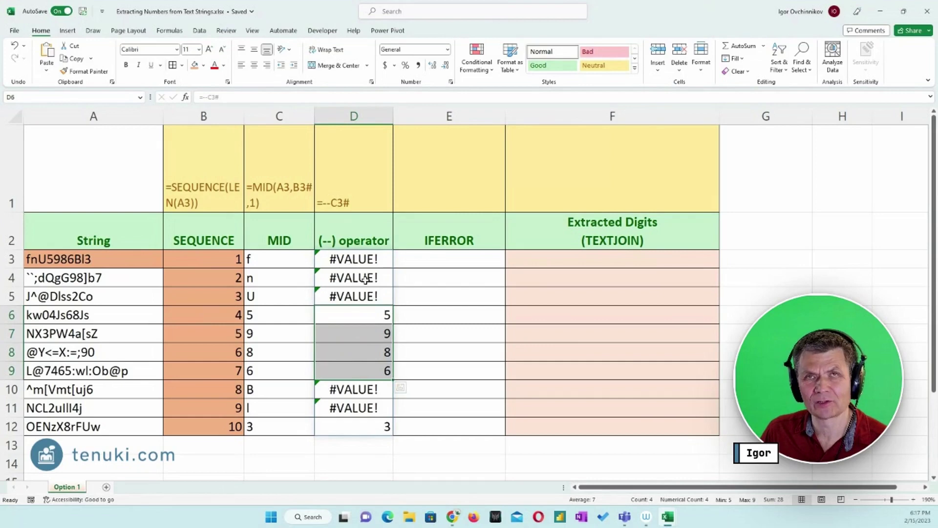
click(415, 264)
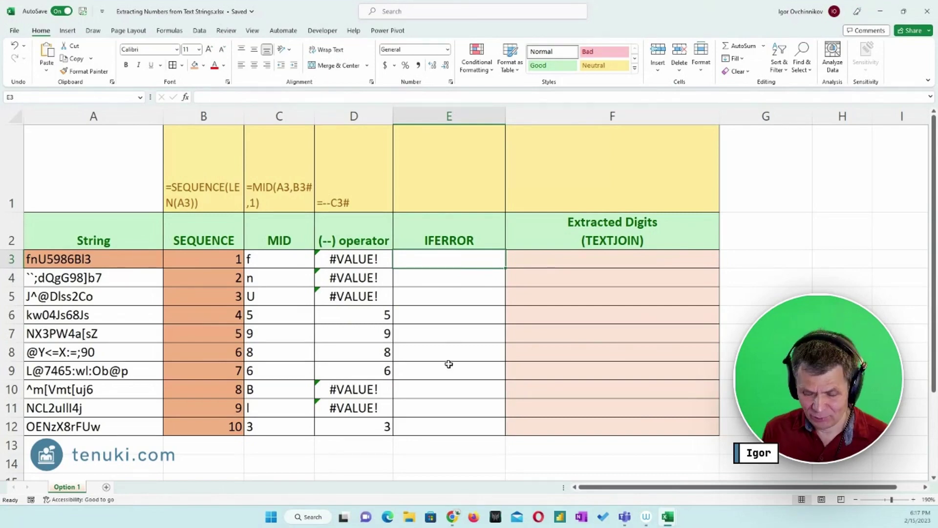
Enter =IFERROR(D3#,"") in E3, showing 5, 9, 8, 6, 3 with blanks for errors
text(=if)
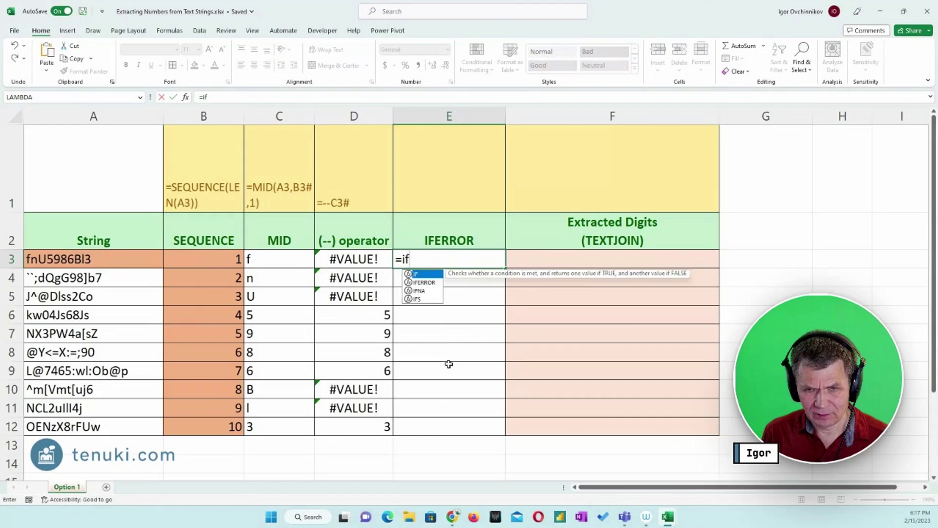
key(Down)
key(Tab)
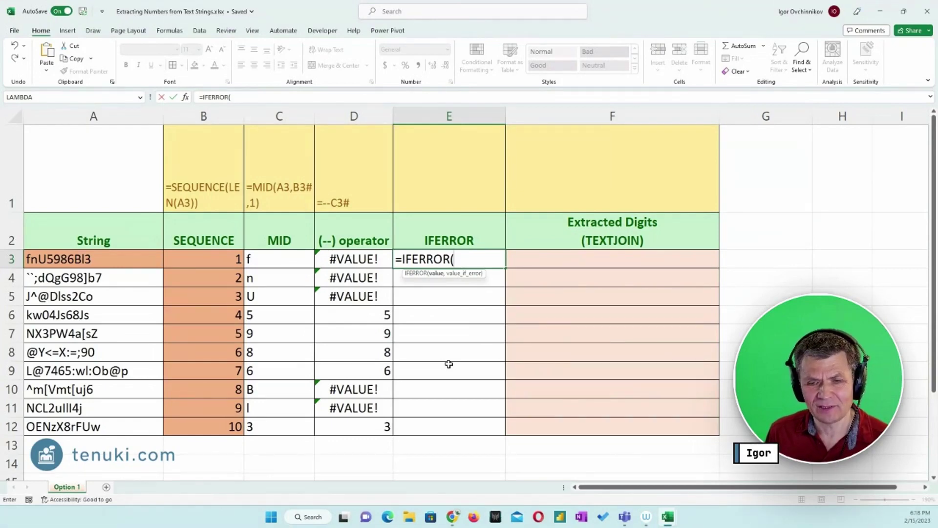
key(Left)
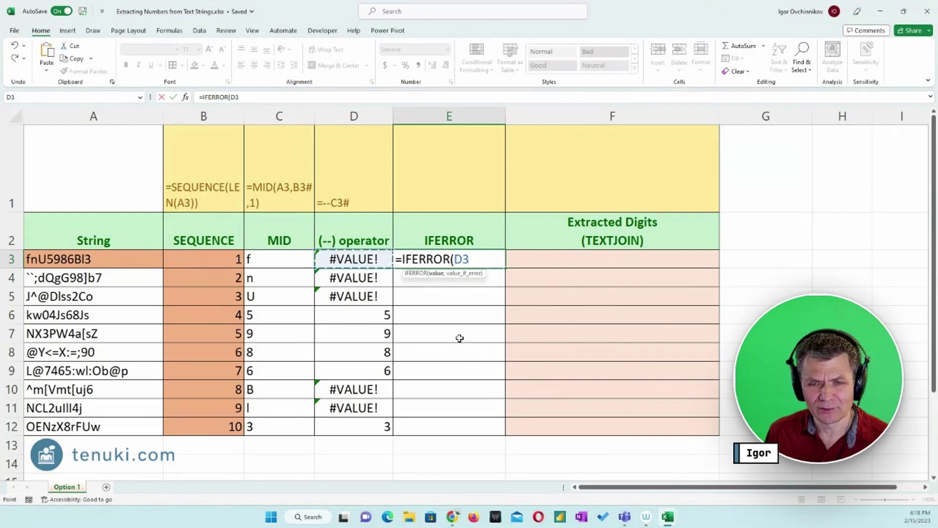
text(,)
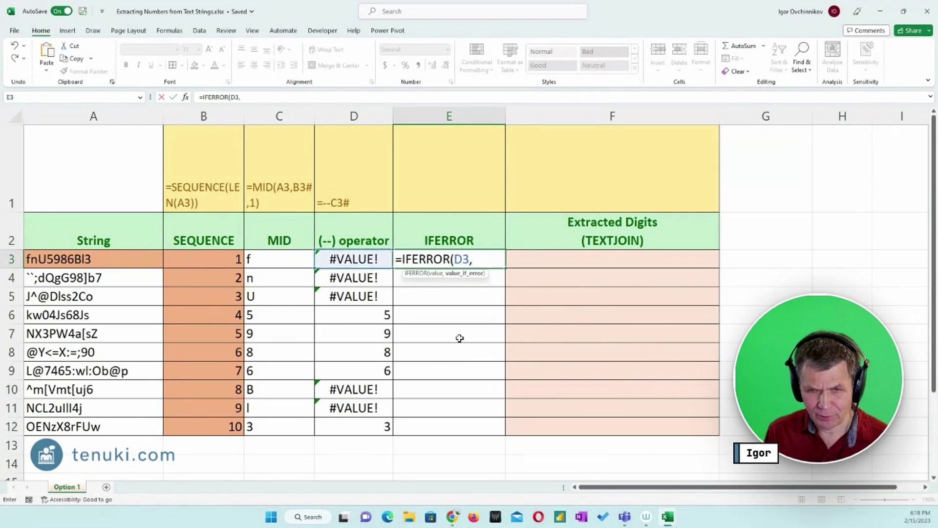
text(""))
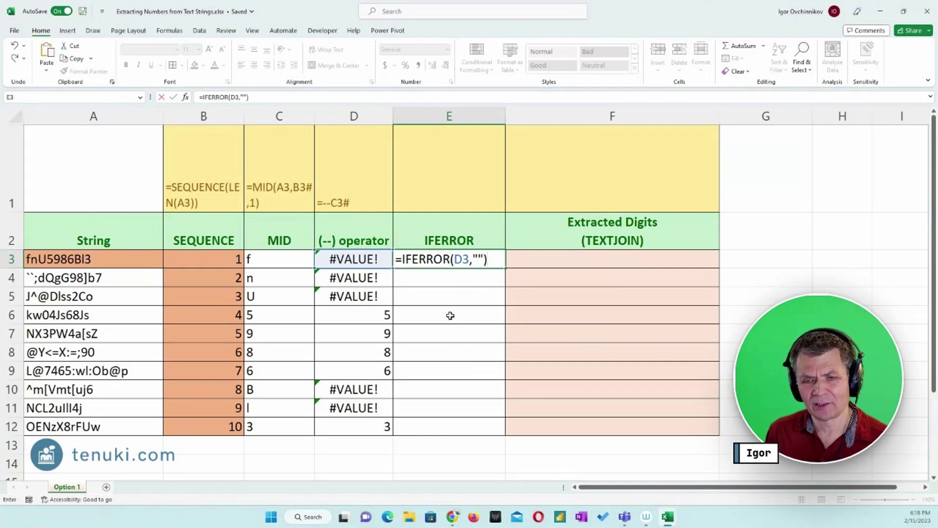
click(470, 259)
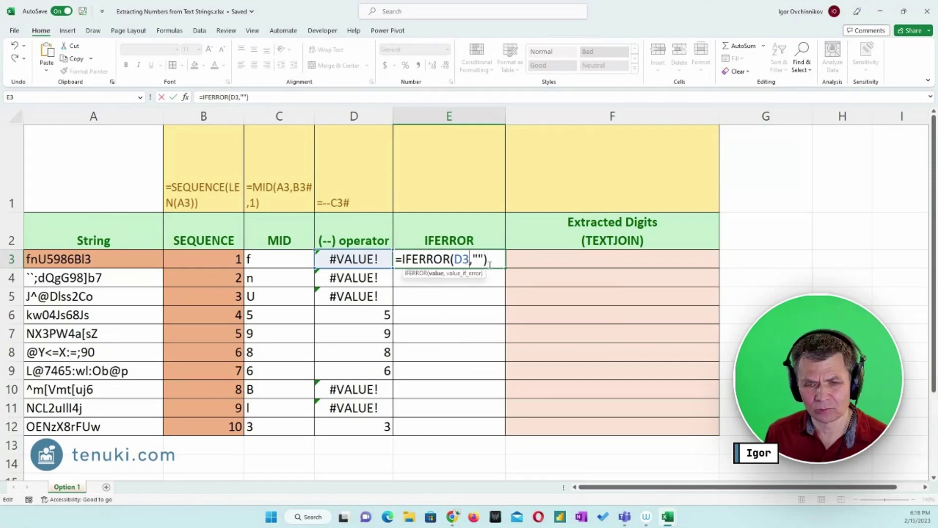
text(#)
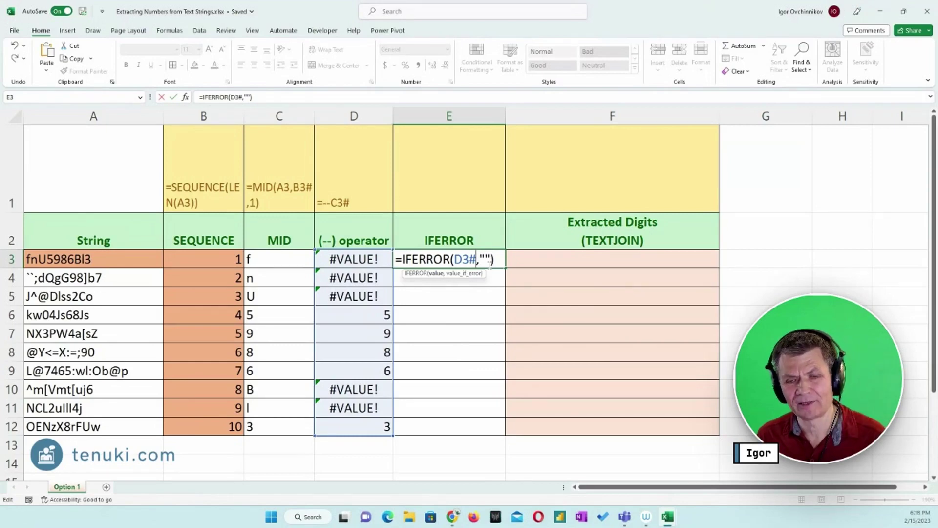
key(Return)
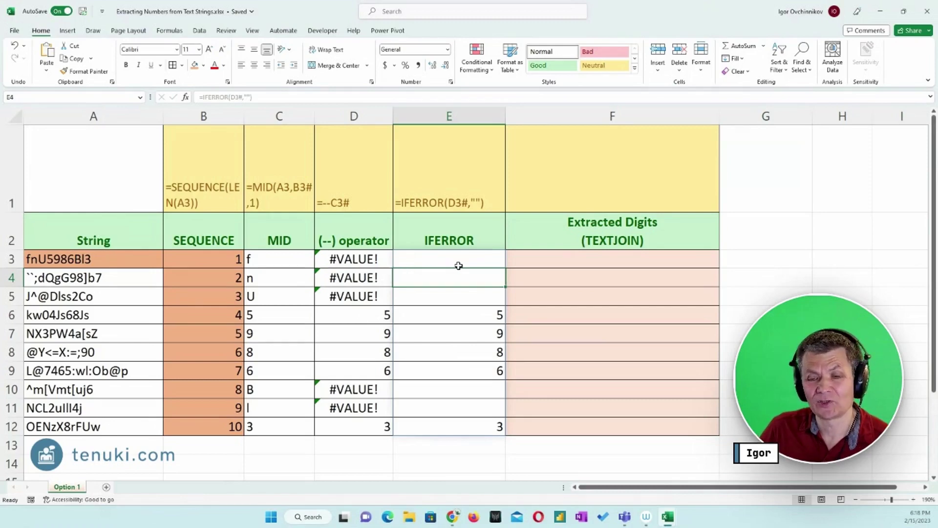
Enter =TEXTJOIN("",TRUE,E3#) in F3 to combine the digits into 59863
click(532, 265)
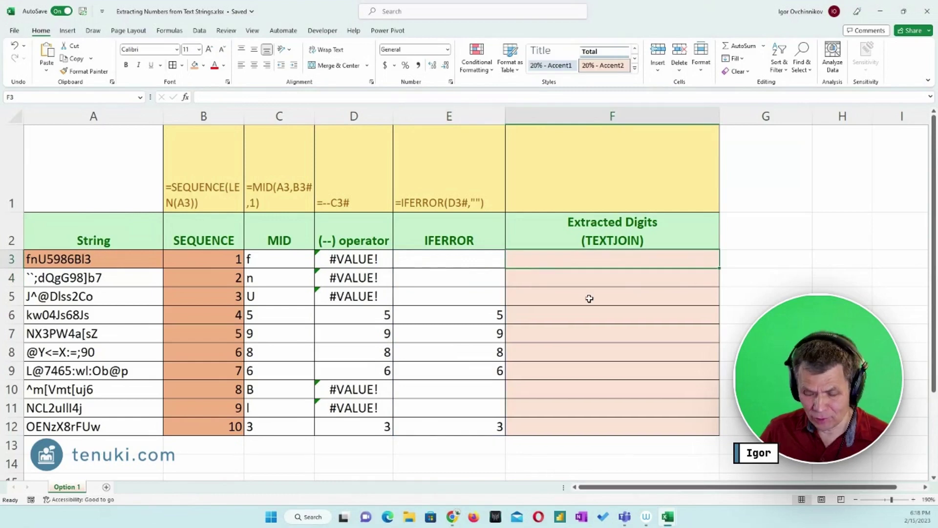
text(=tex)
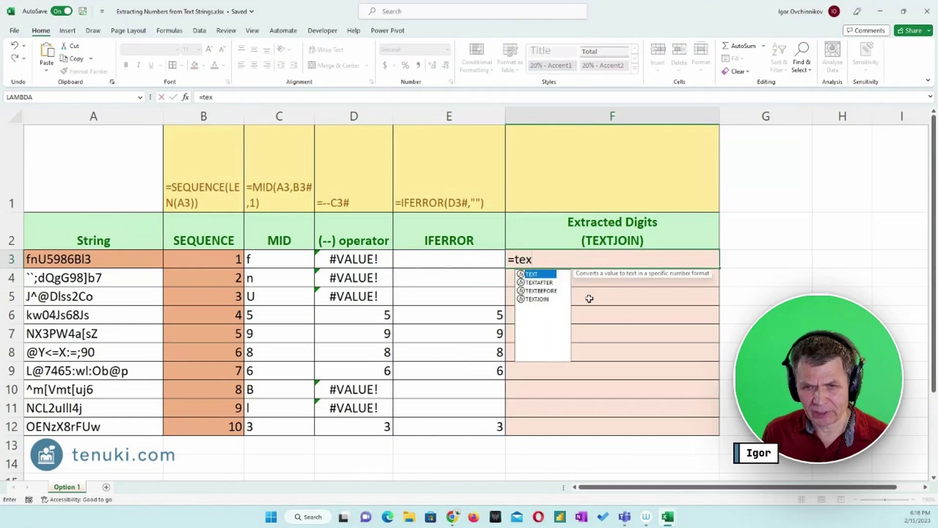
key(Down)
key(Down)
key(Down)
key(Tab)
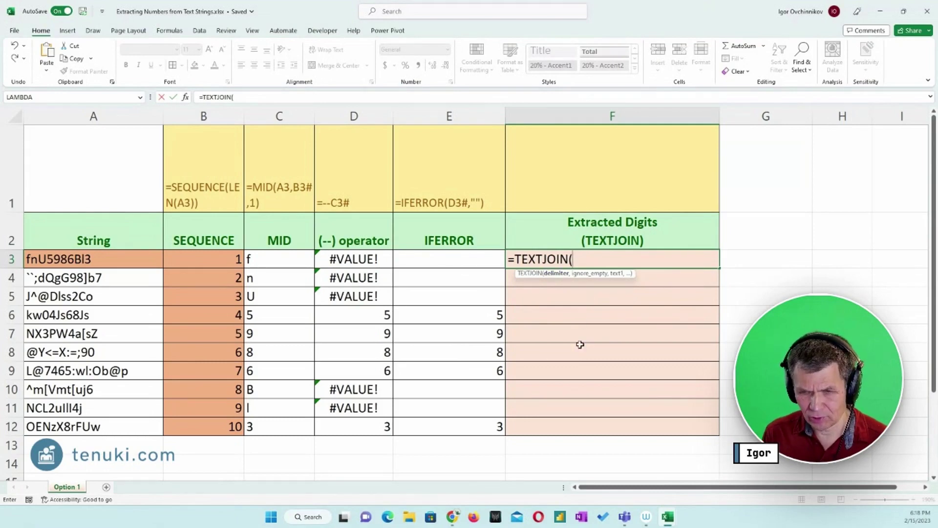
text("",)
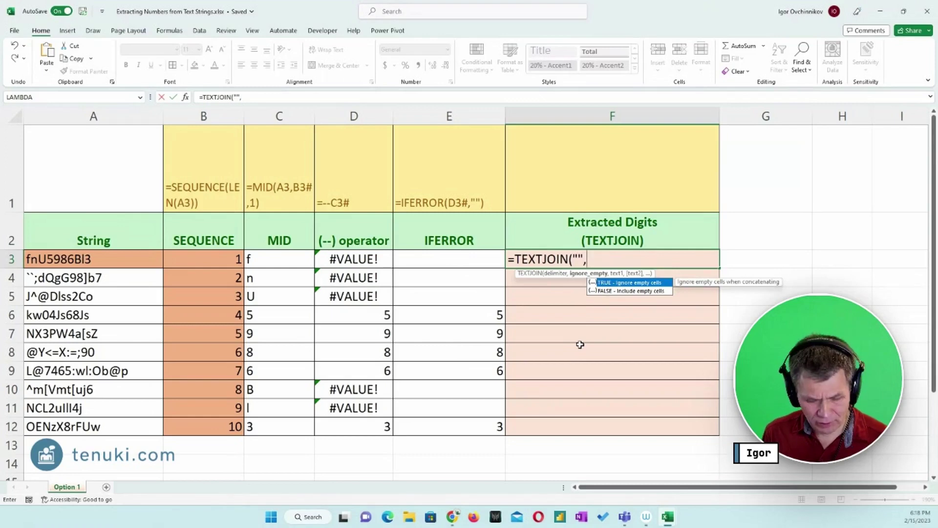
key(Tab)
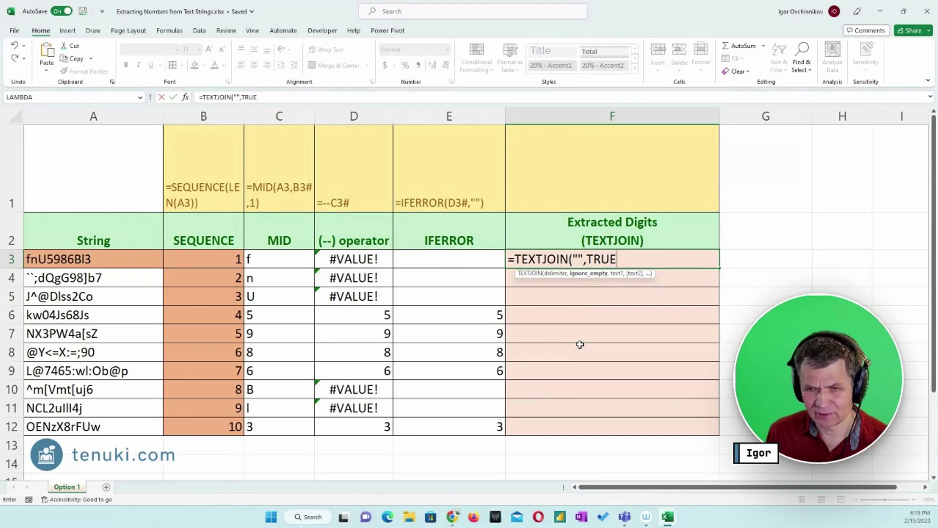
text(,)
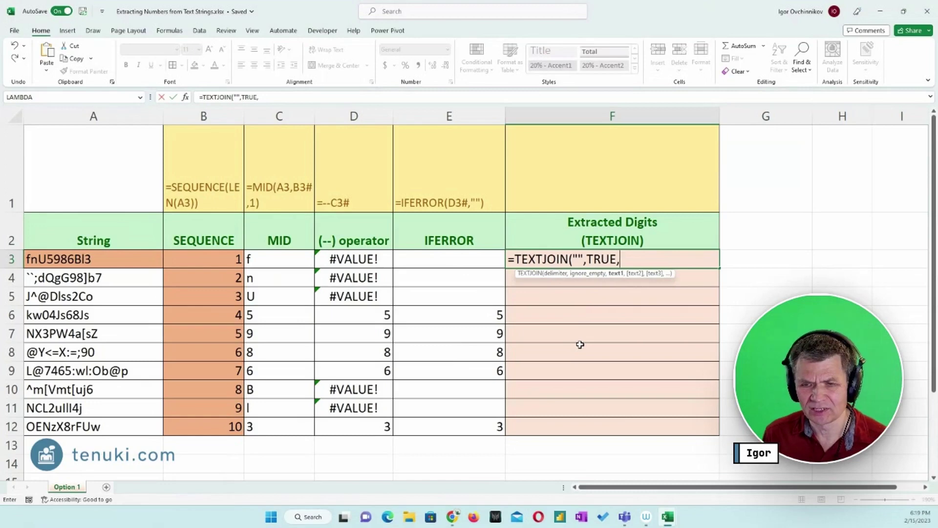
click(473, 262)
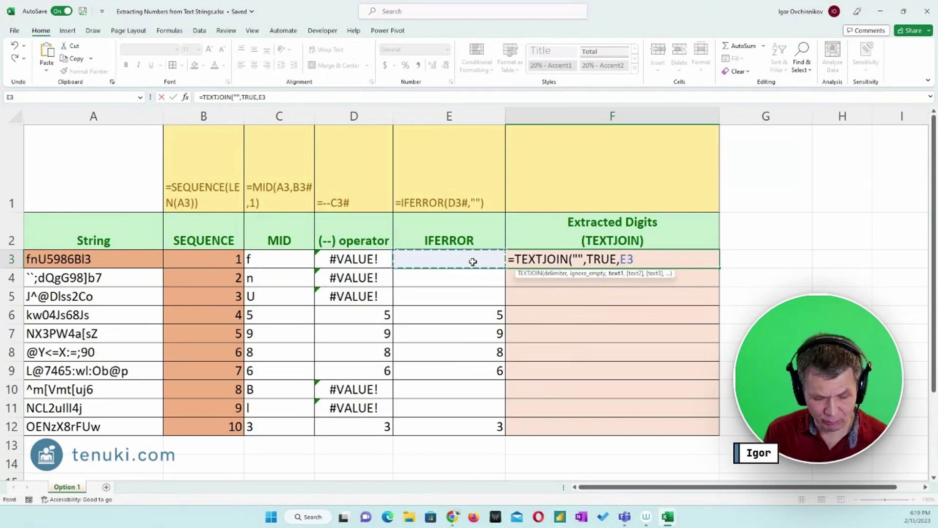
text(#)
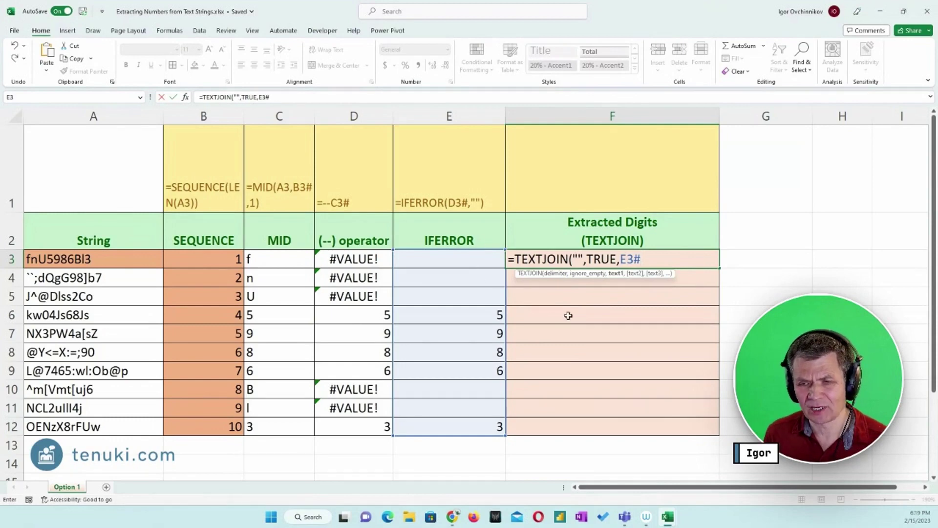
text())
key(Return)
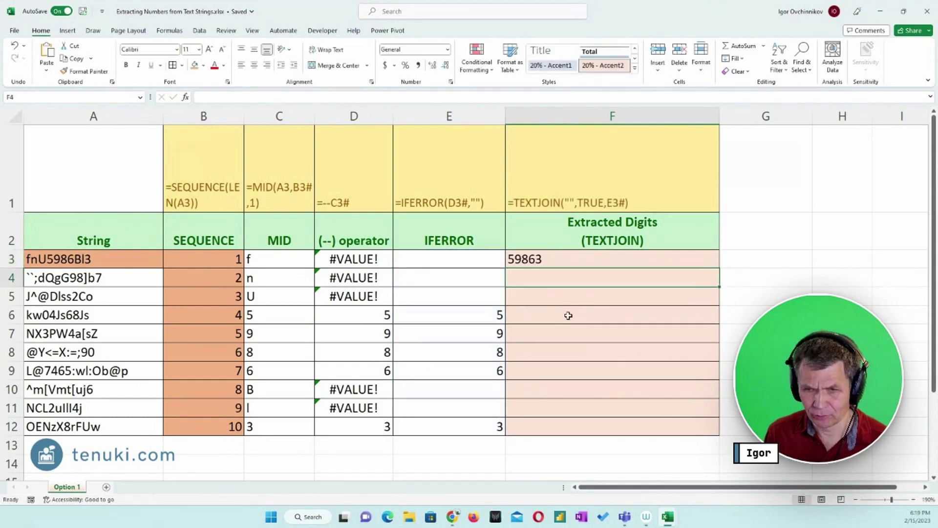
Review the row-3 formulas and the helper columns B through E
click(544, 255)
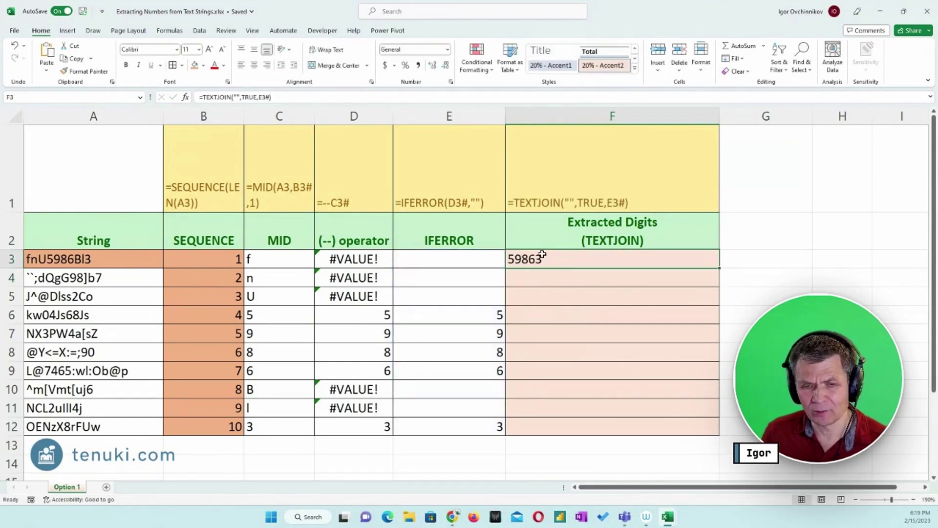
click(210, 263)
drag(210, 263, 289, 266)
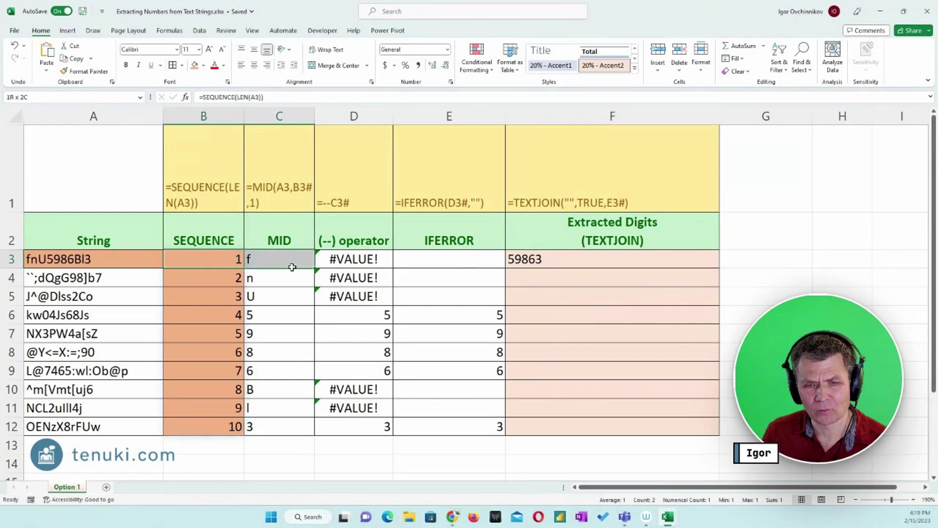
click(558, 262)
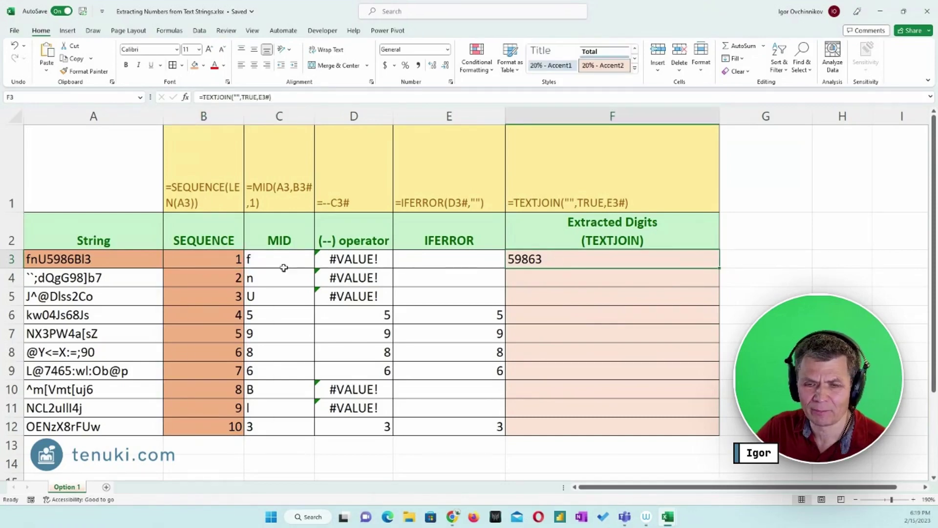
click(78, 261)
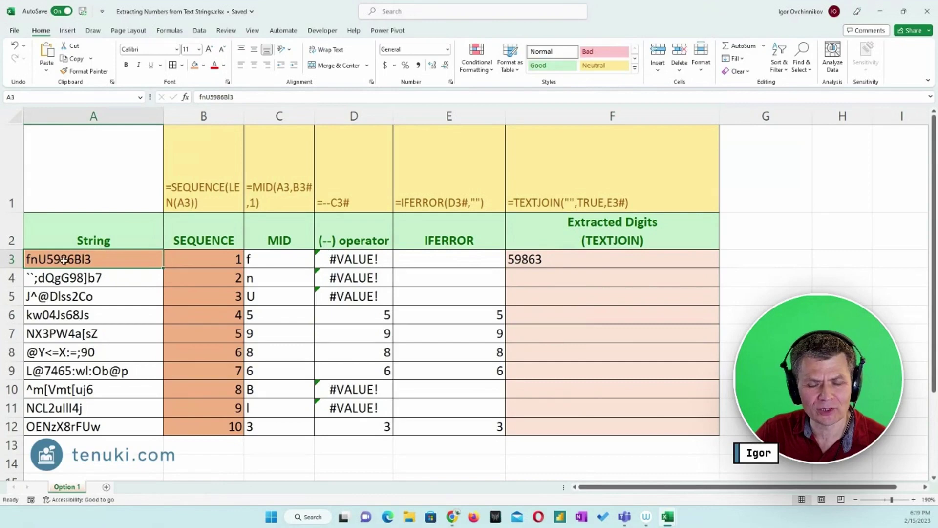
click(194, 260)
drag(194, 260, 425, 418)
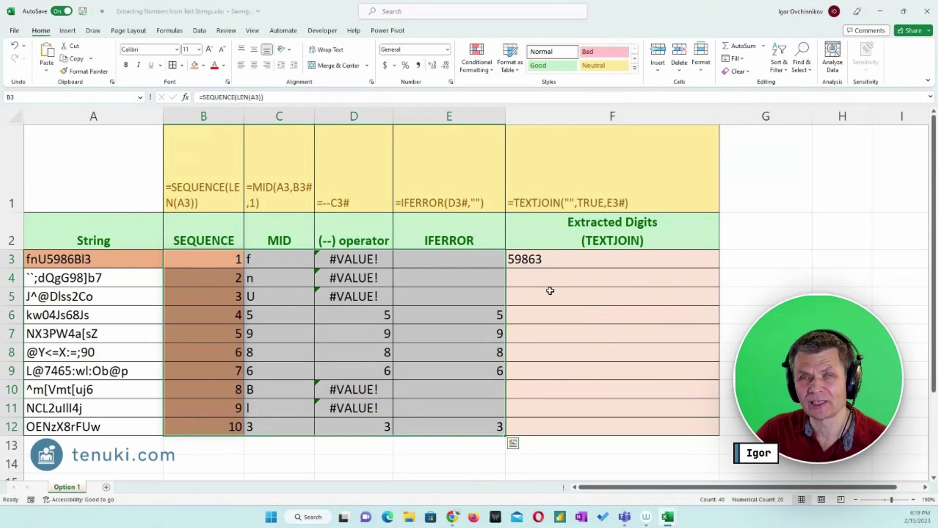
Replace B3# in C3 with SEQUENCE(LEN(A3)) copied from B3, giving =MID(A3,SEQUENCE(LEN(A3)),1)
click(215, 259)
double_click(216, 259)
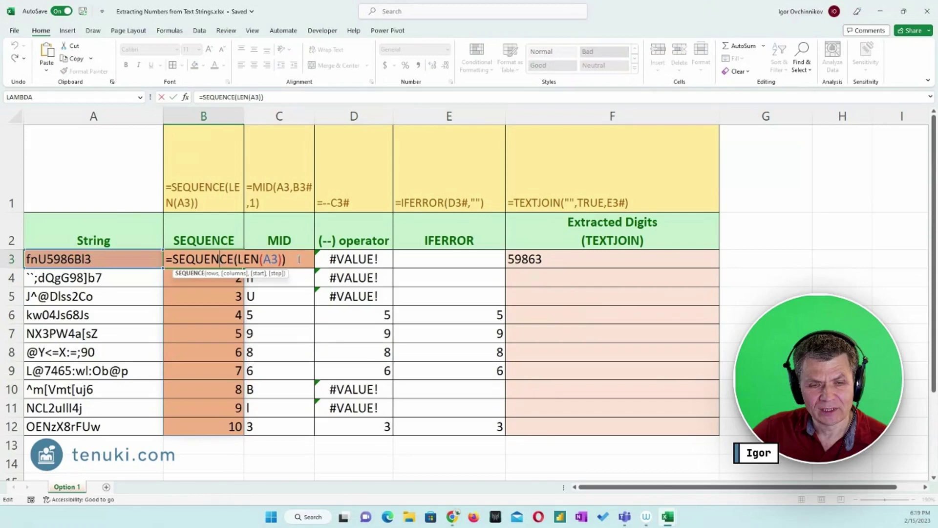
drag(303, 259, 172, 259)
key(ctrl+c)
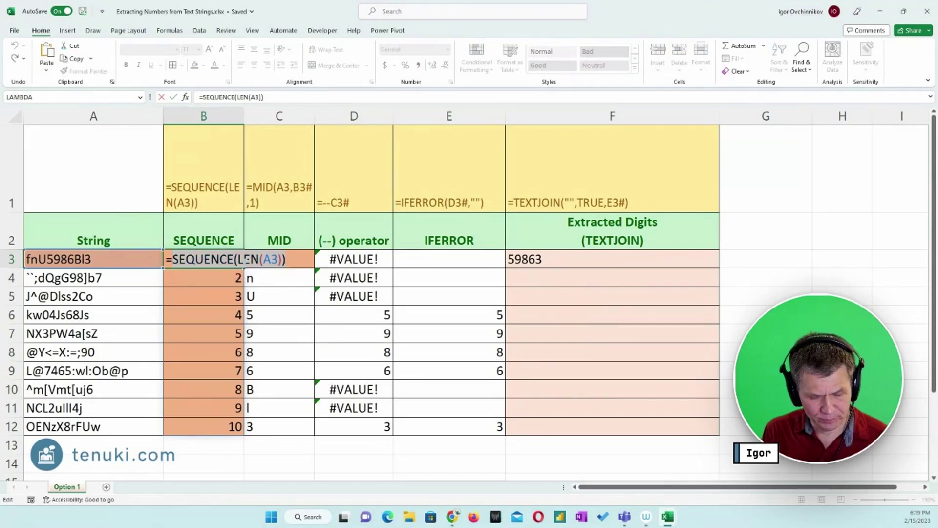
key(Escape)
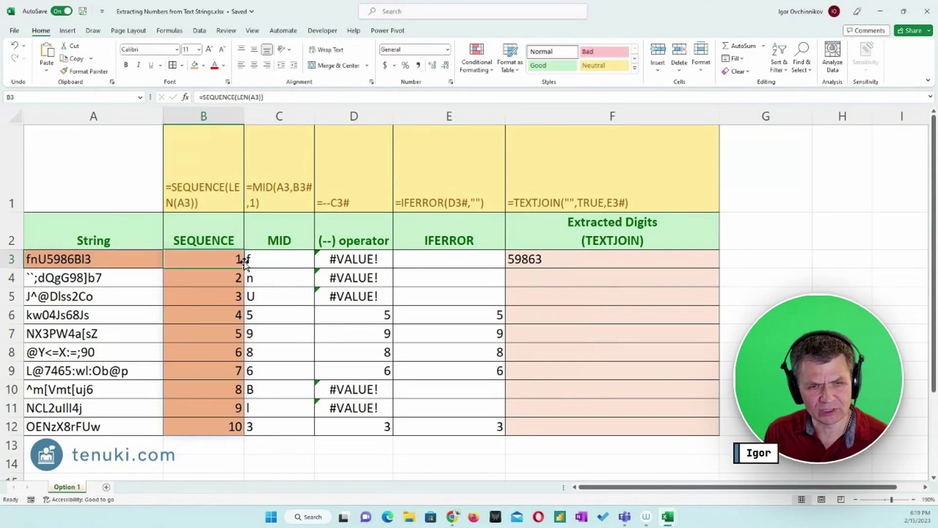
double_click(279, 263)
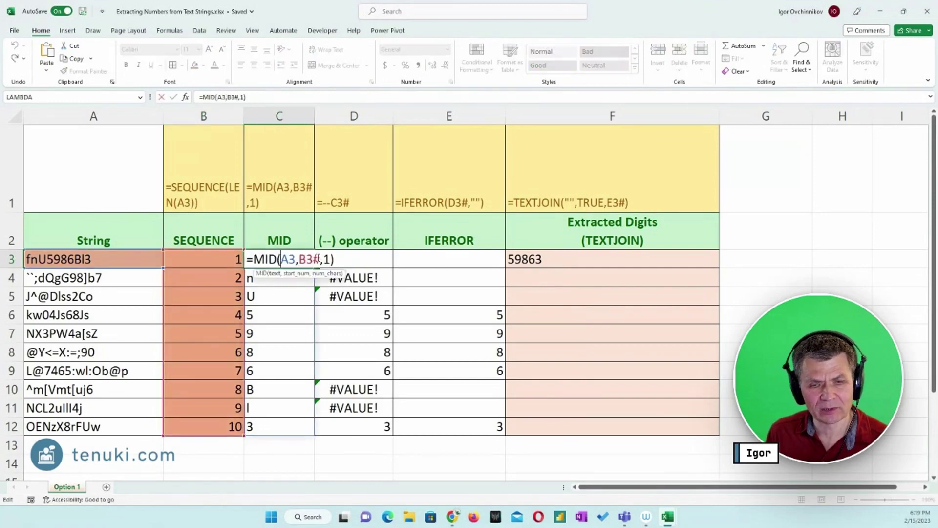
key(BackSpace)
key(BackSpace)
key(BackSpace)
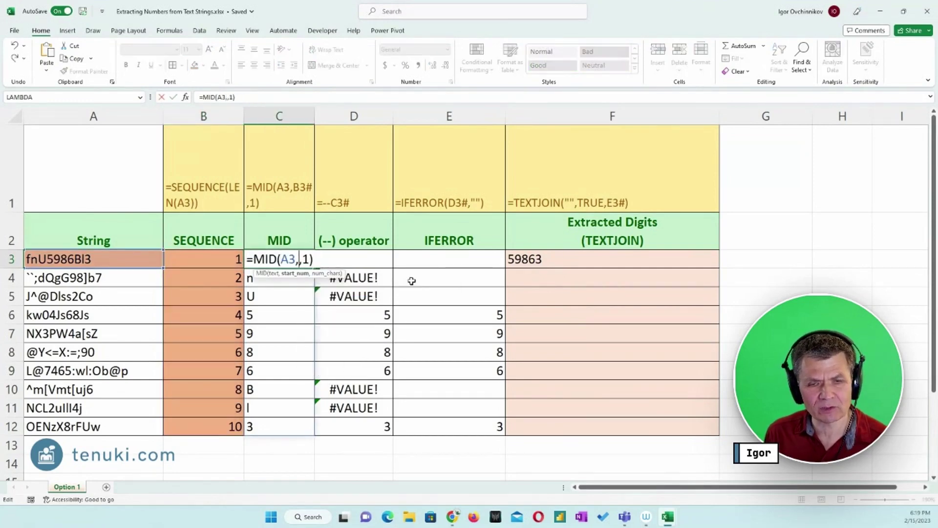
key(ctrl+v)
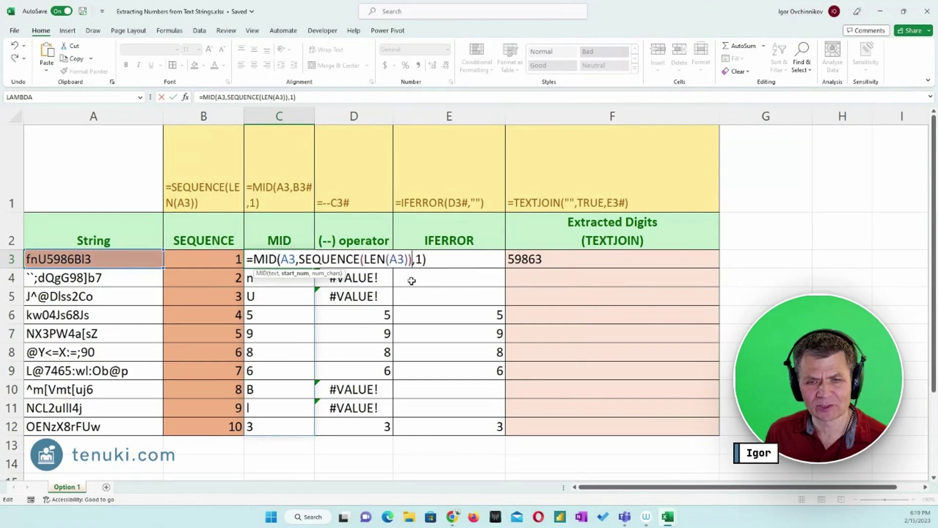
drag(433, 260, 255, 250)
key(ctrl+c)
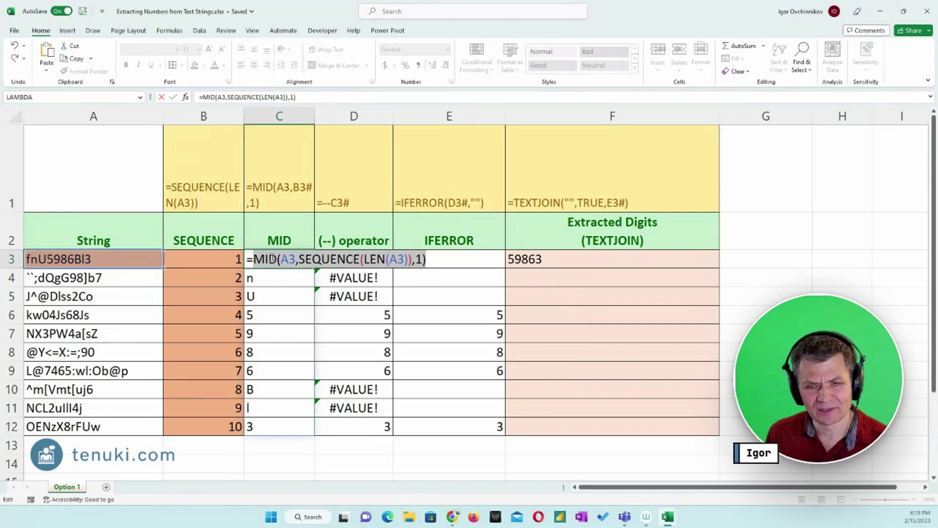
key(Return)
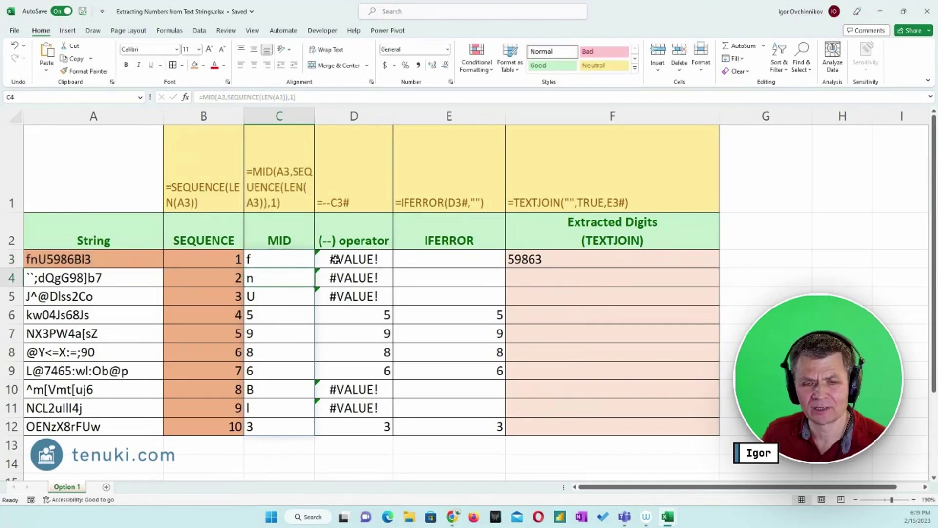
Replace C3# in D3's formula with the MID(A3,SEQUENCE(LEN(A3)),1) expression
double_click(336, 259)
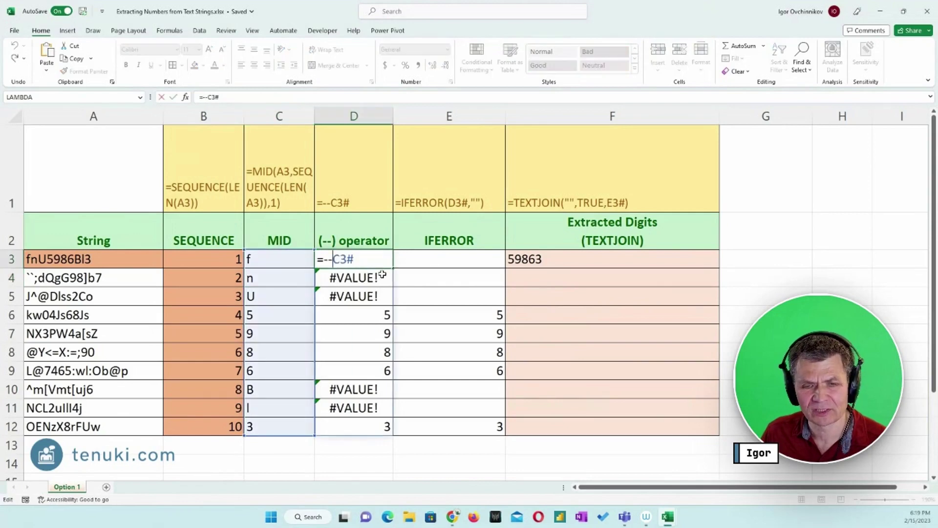
key(BackSpace)
key(BackSpace)
key(BackSpace)
key(BackSpace)
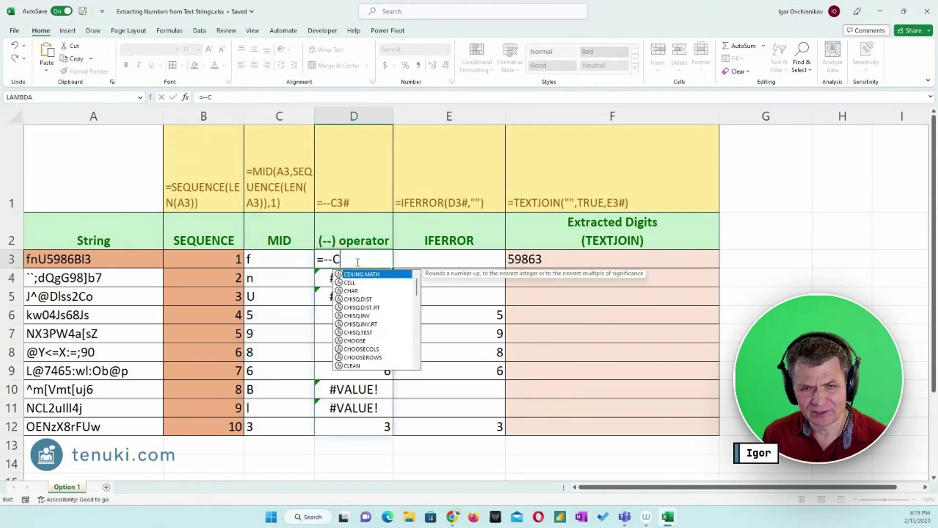
key(ctrl+v)
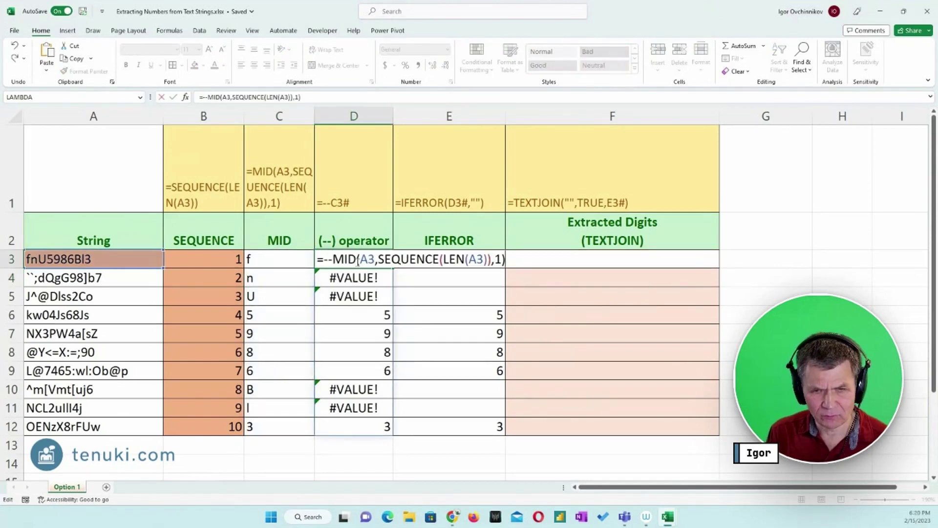
drag(509, 259, 323, 258)
key(ctrl+c)
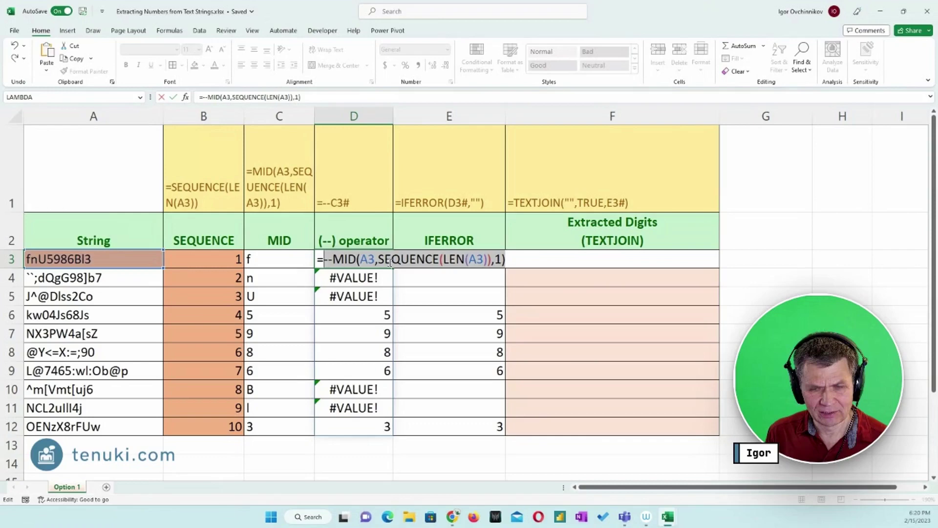
key(Return)
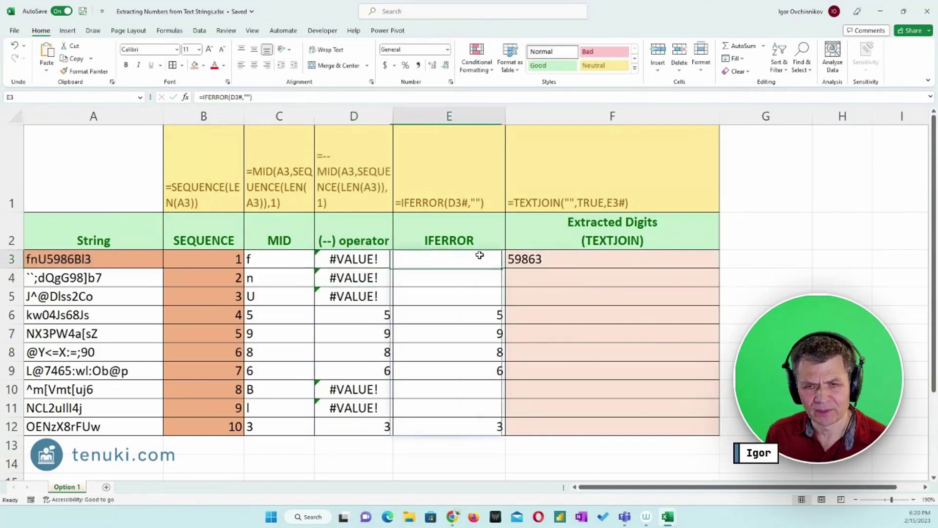
Change E3 to =IFERROR(--MID(A3,SEQUENCE(LEN(A3)),1),""), replacing the D3# reference
double_click(480, 255)
click(500, 262)
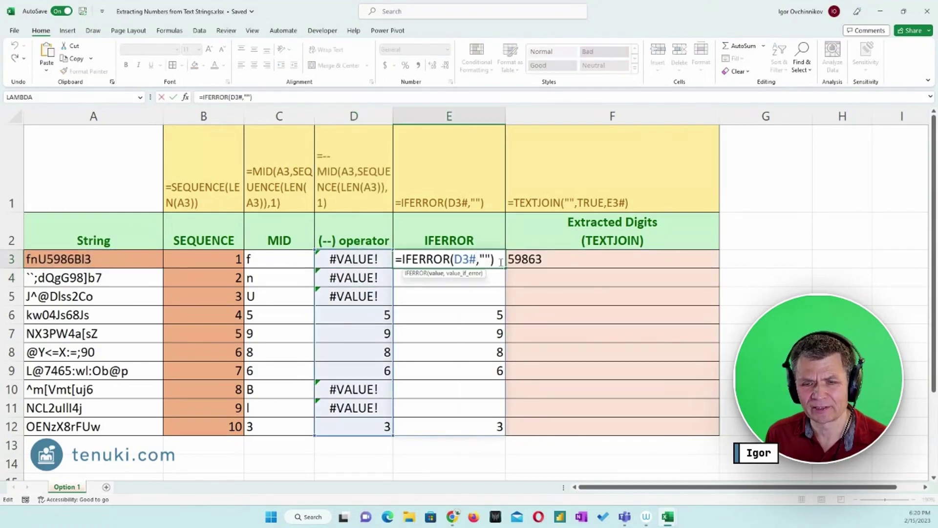
key(BackSpace)
key(BackSpace)
key(BackSpace)
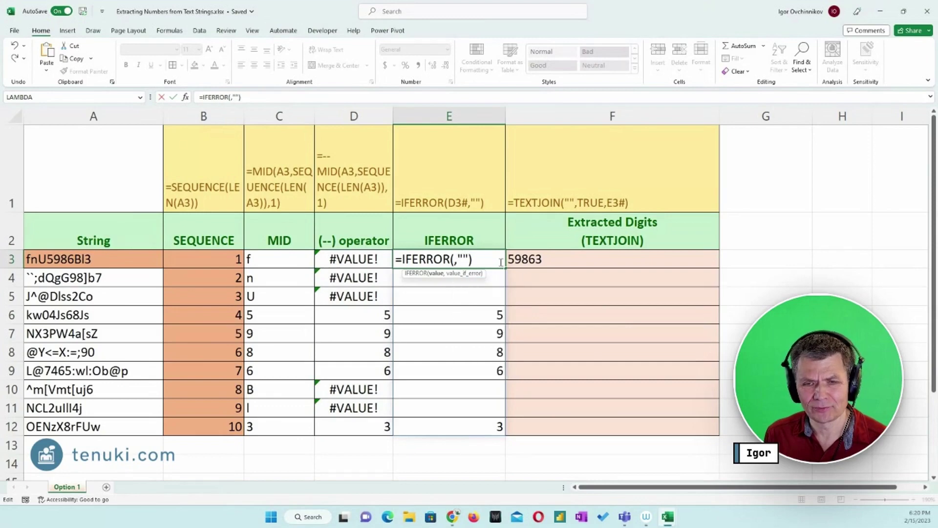
key(ctrl+v)
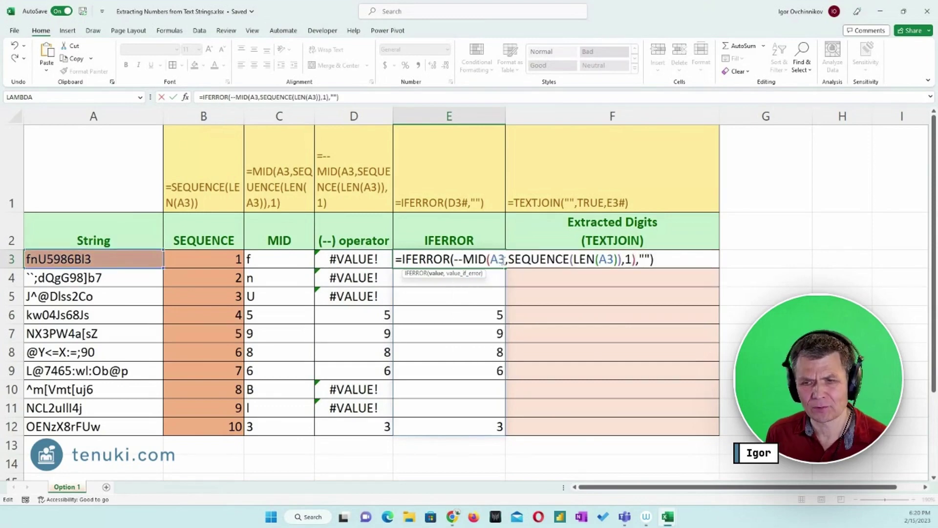
drag(654, 259, 404, 256)
key(ctrl+c)
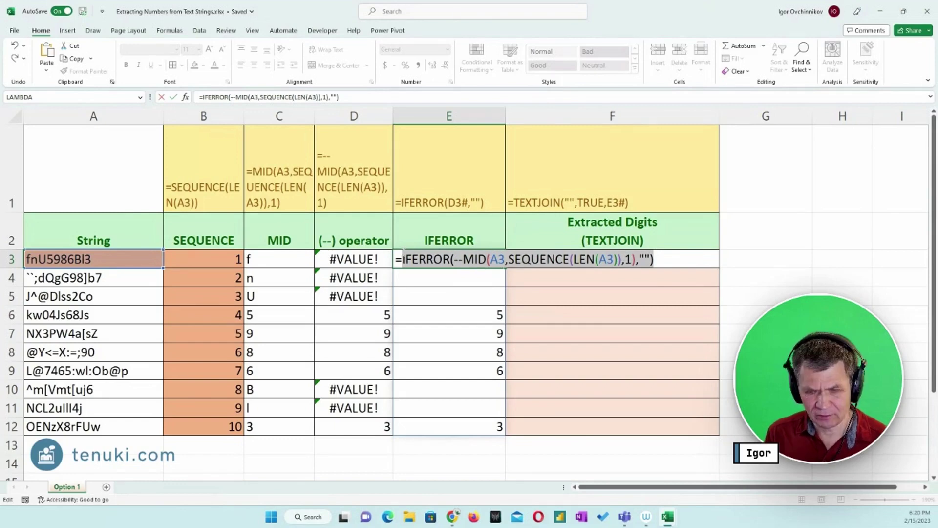
key(Return)
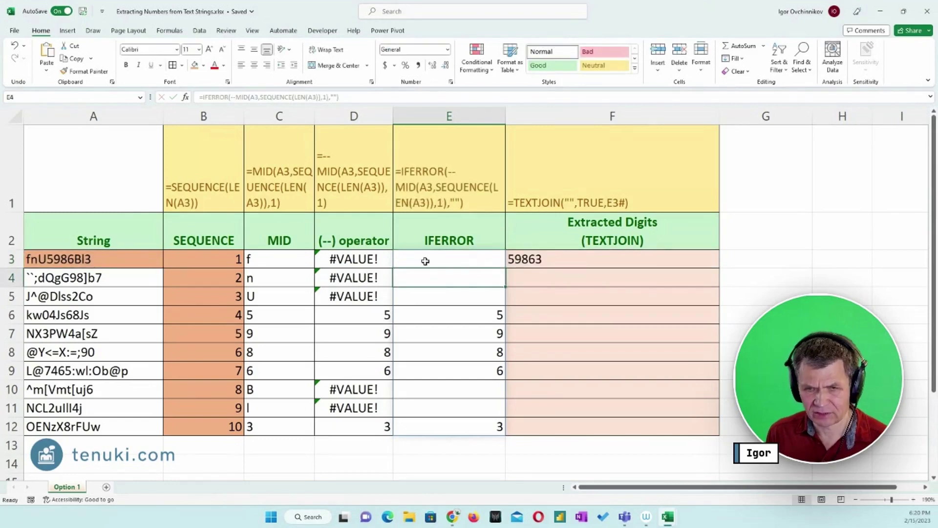
In F3, replace TEXTJOIN's E3# argument with the pasted IFERROR/MID/SEQUENCE expression
double_click(522, 260)
click(645, 259)
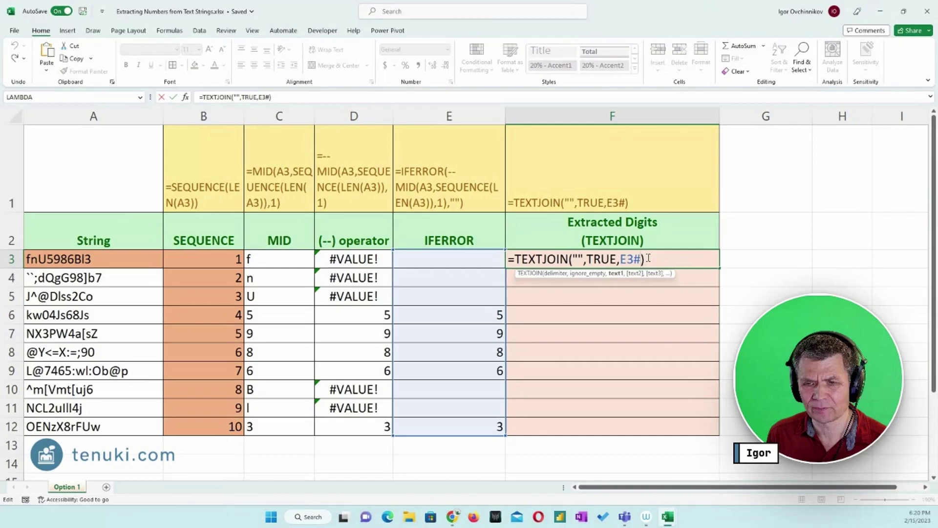
key(BackSpace)
key(BackSpace)
key(BackSpace)
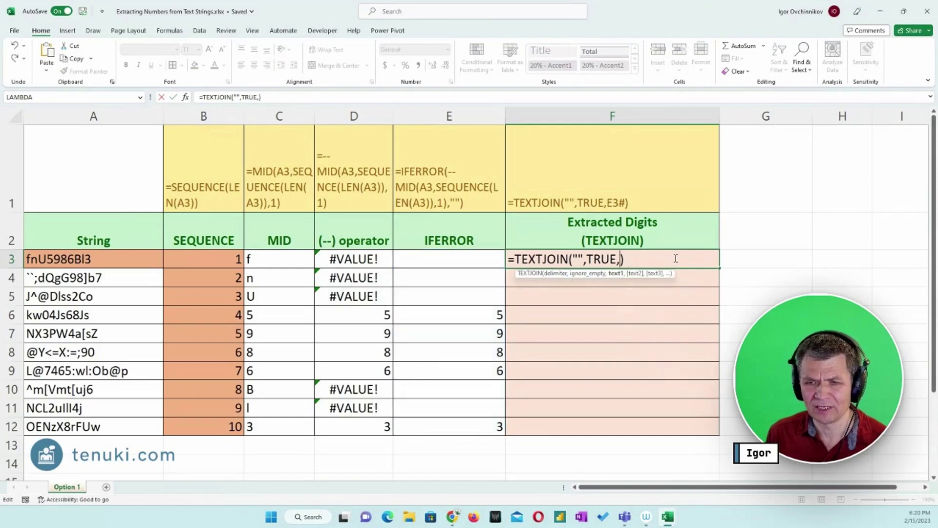
key(ctrl+v)
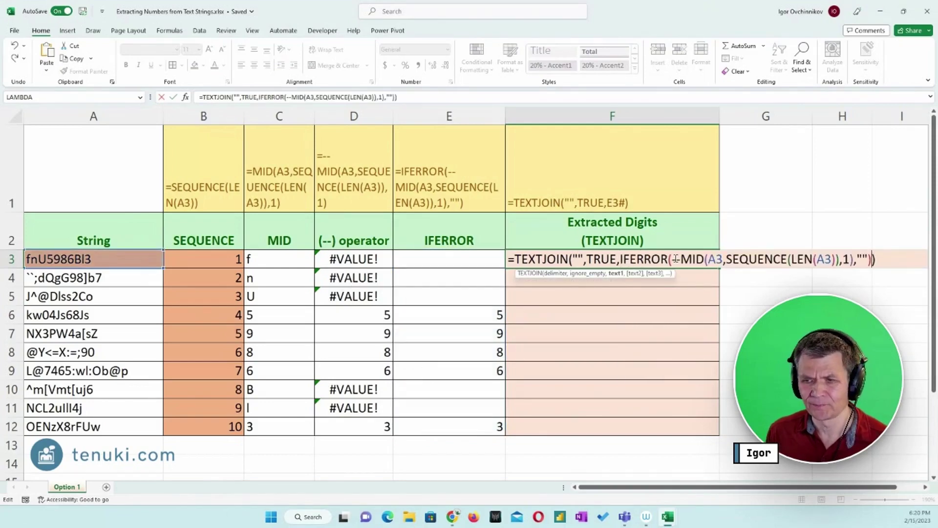
key(Return)
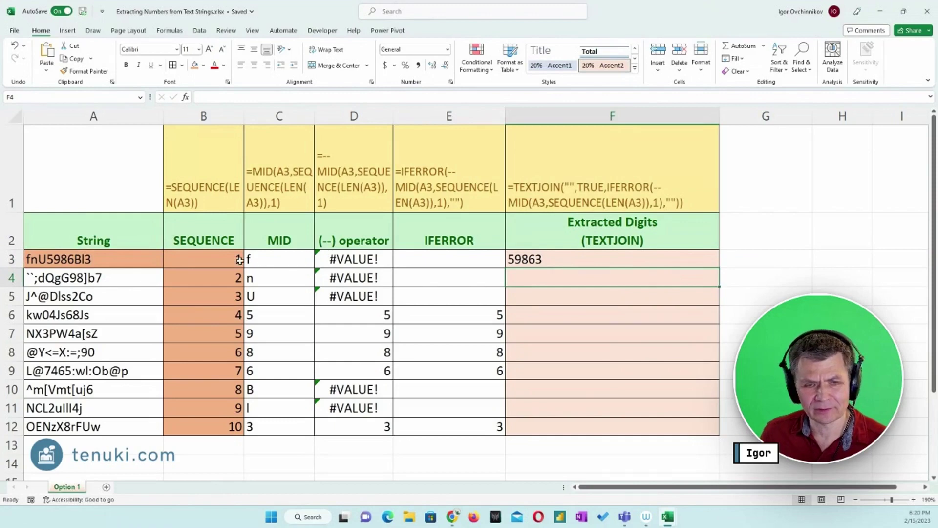
Clear helper range B3:E12 and fill F3's formula down through F12
drag(240, 260, 449, 423)
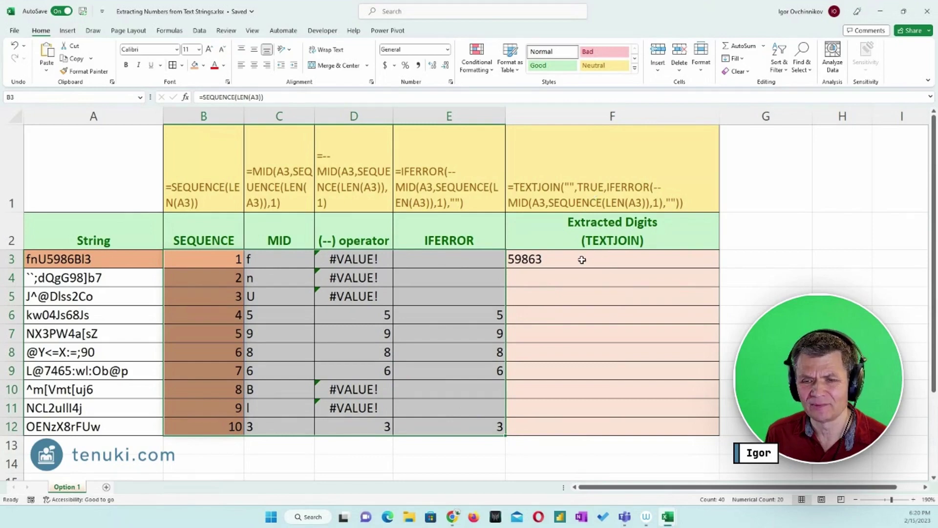
drag(225, 262, 428, 427)
key(Delete)
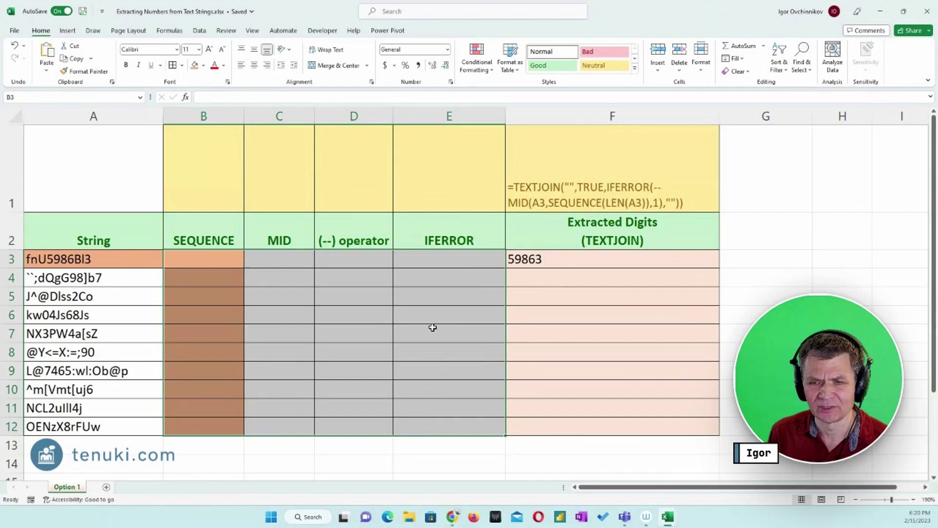
click(576, 259)
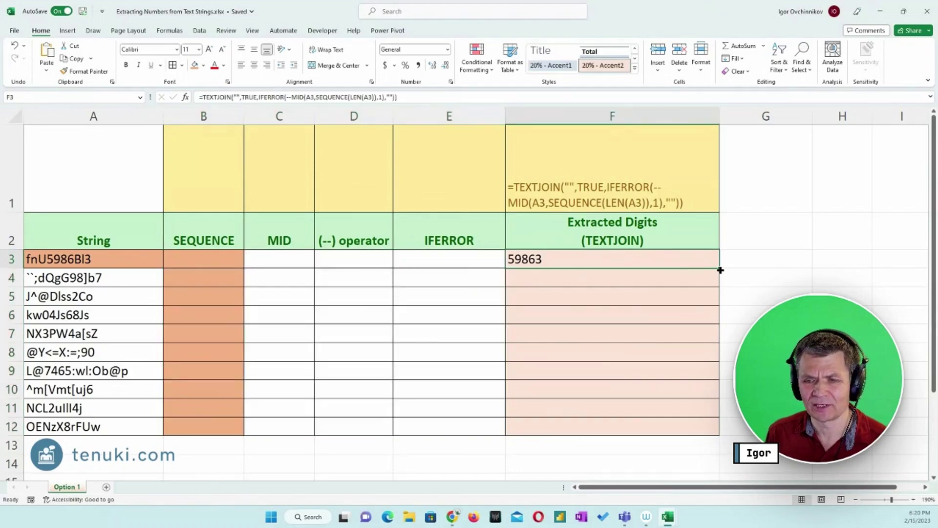
double_click(720, 269)
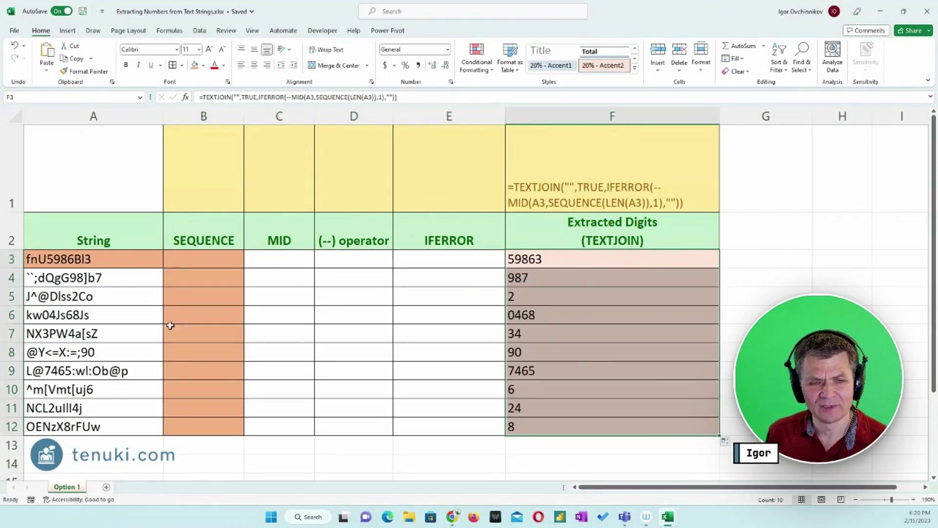